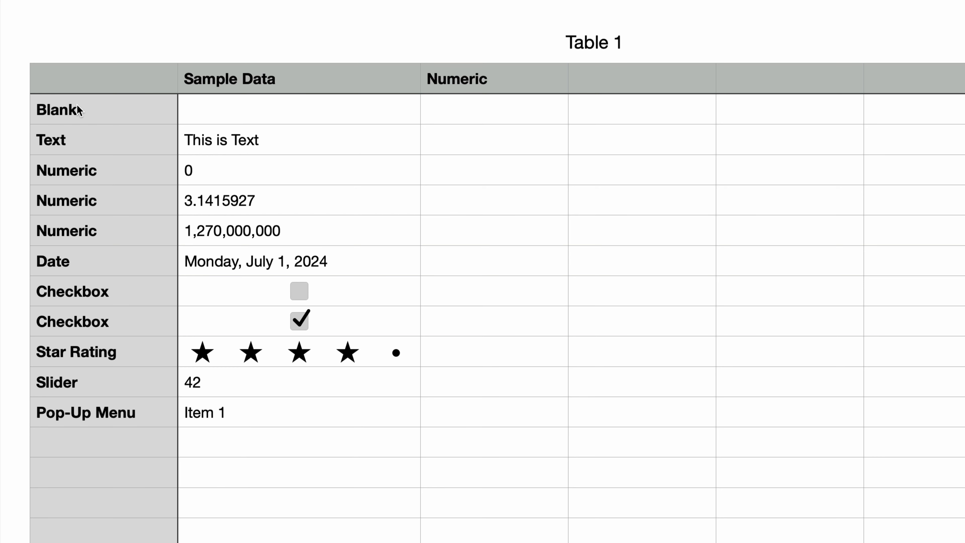
Step: Enter an ISNUMBER formula in the Blank row of the Numeric column that tests that row's Sample Data cell
click(496, 121)
key(equal)
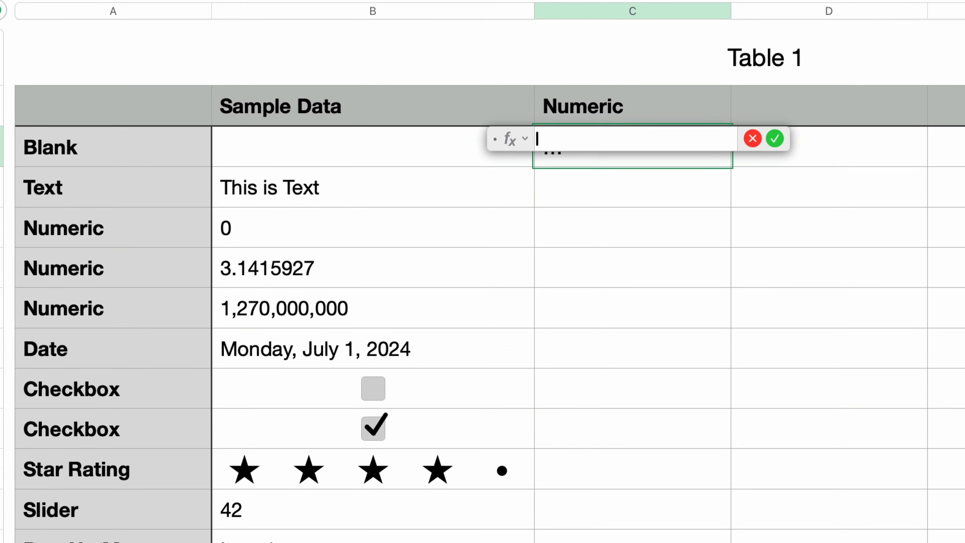
text(ISNUMBER)
key(Return)
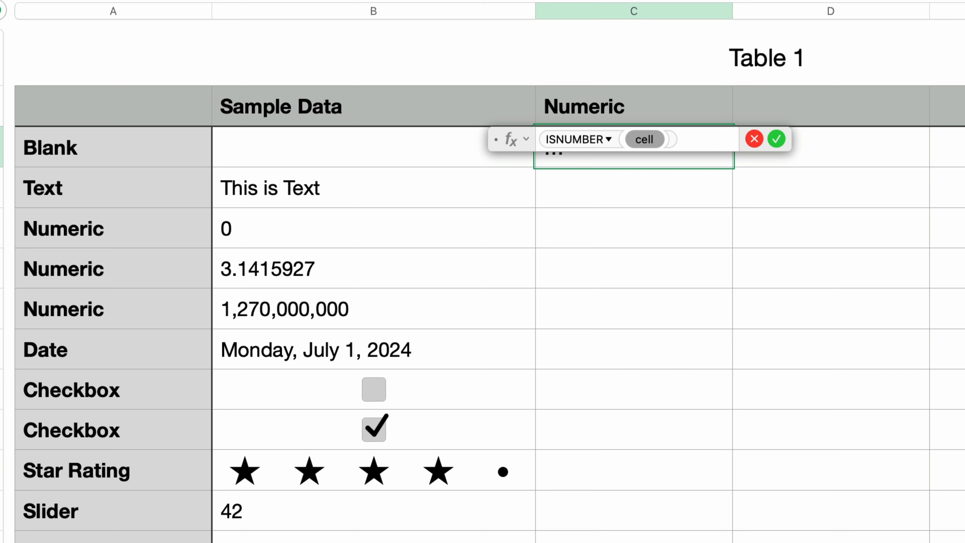
click(334, 151)
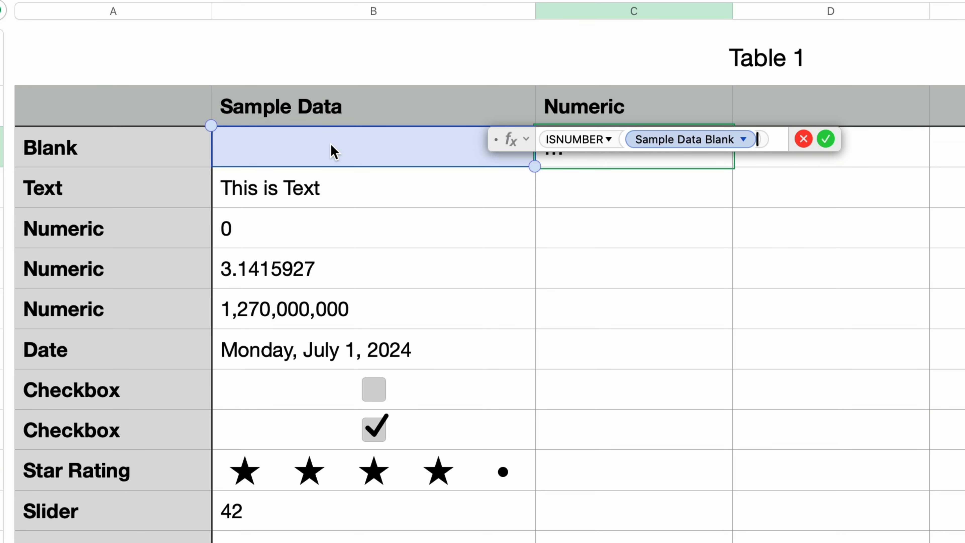
key(Return)
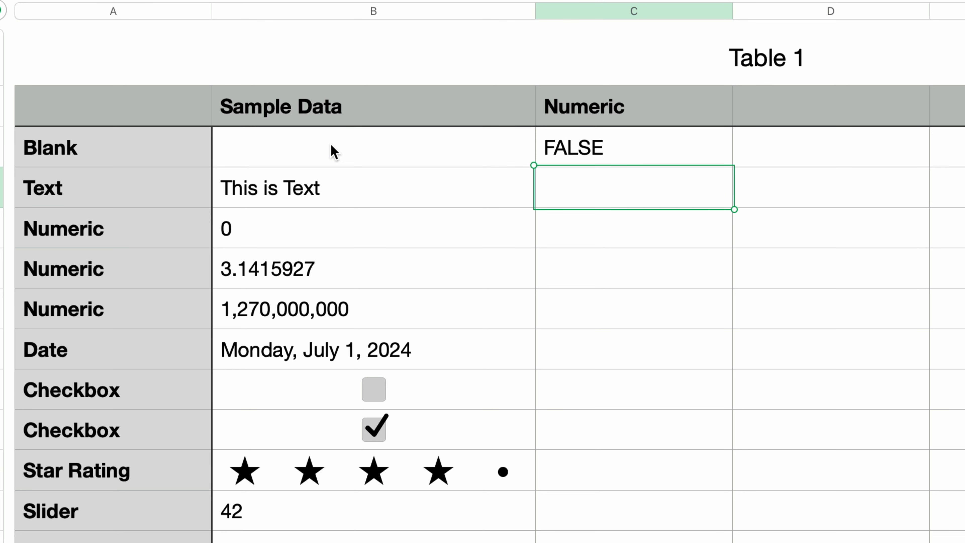
Step: Copy the Blank row's ISNUMBER formula into the Numeric column for the Text row and the first Numeric row
click(703, 152)
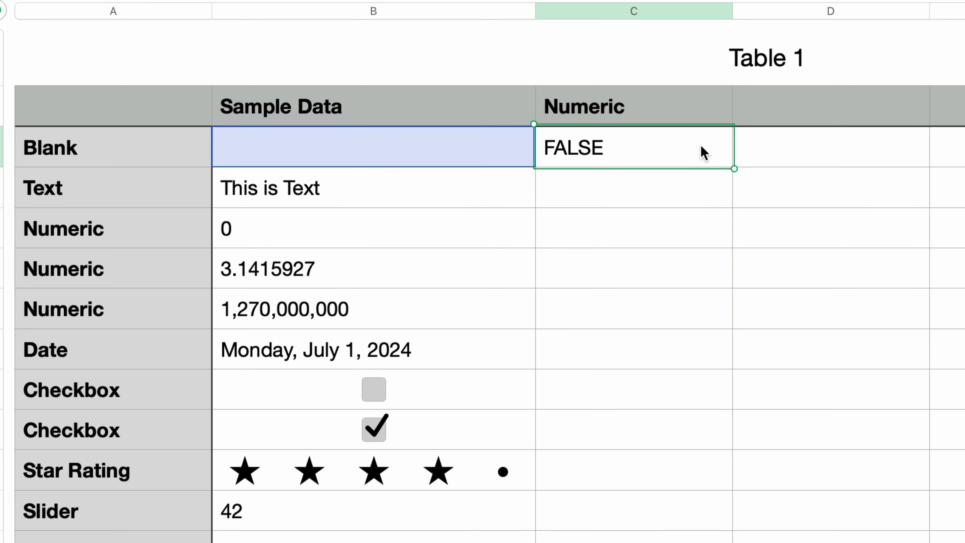
click(697, 201)
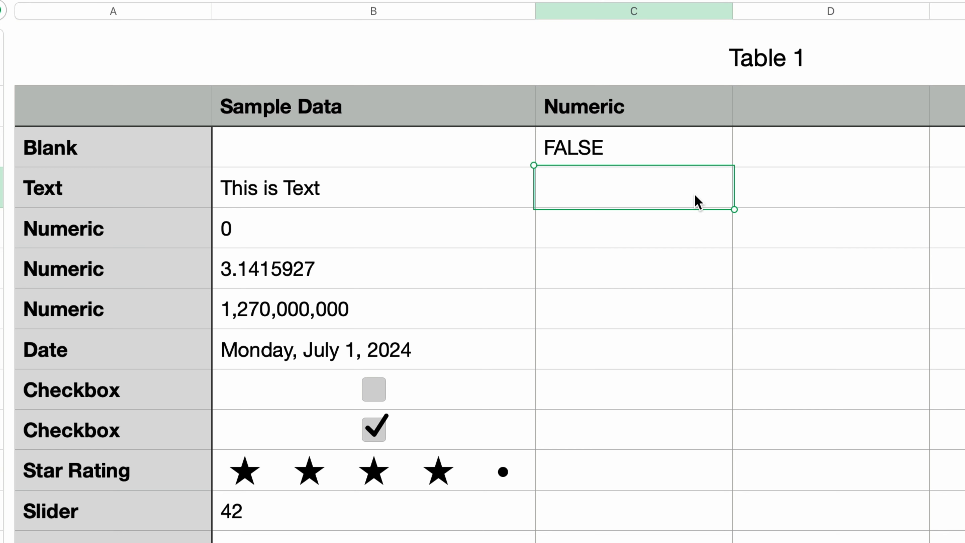
key(super+v)
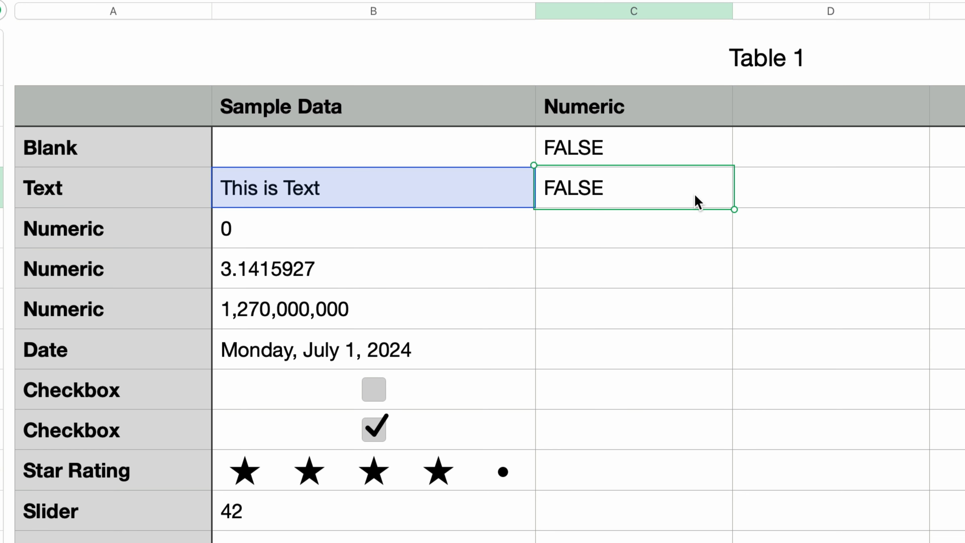
click(695, 233)
key(super+v)
Step: Paste the ISNUMBER formula into the Numeric column for the 3.1415927, 1,270,000,000 and Date rows
key(Down)
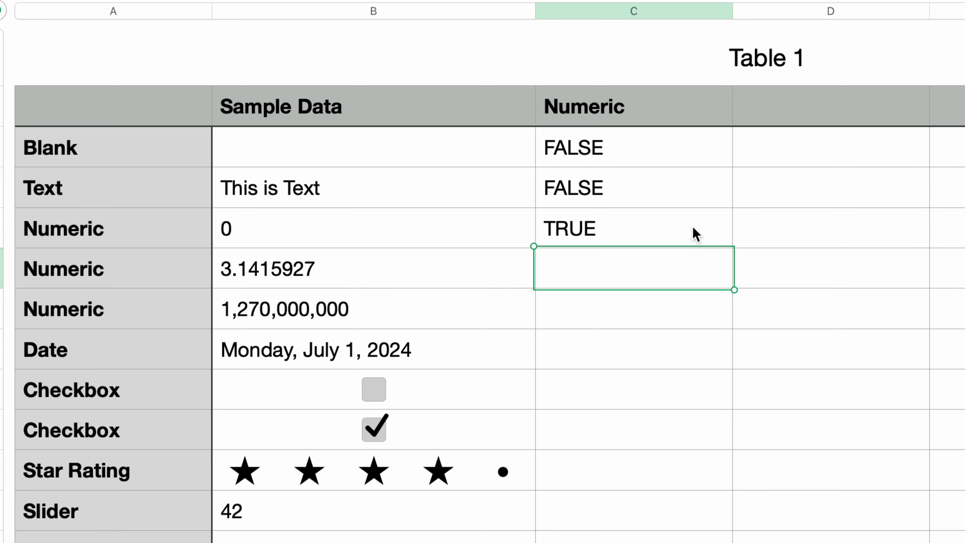
text(TRUE)
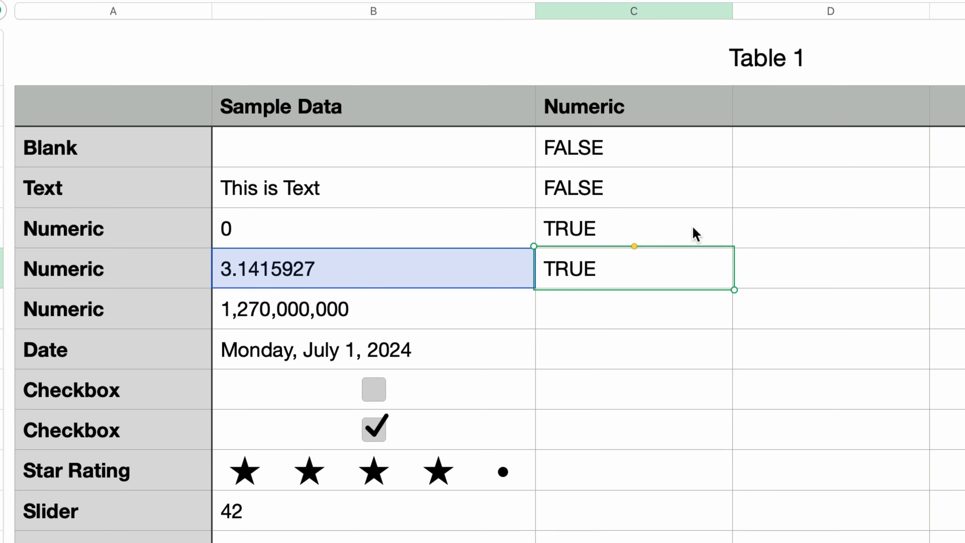
key(Down)
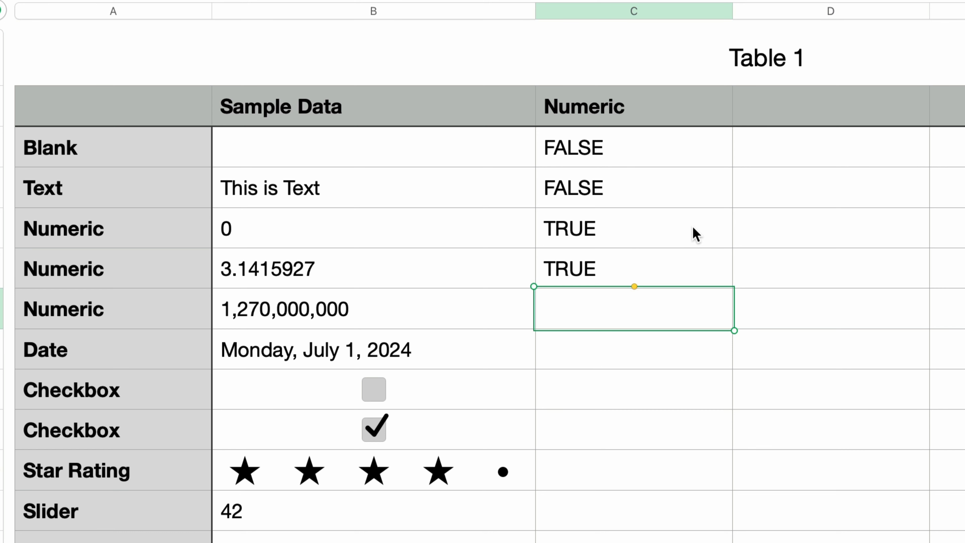
key(super+v)
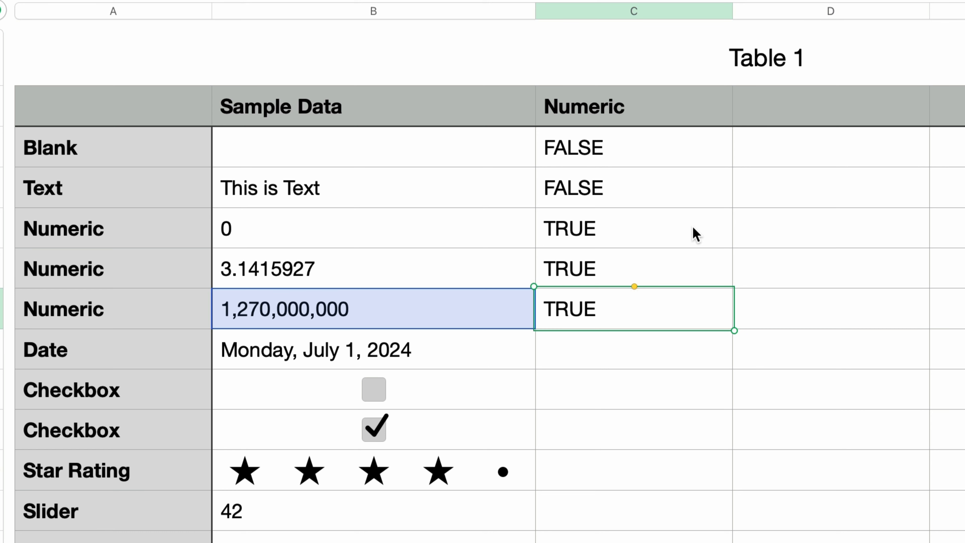
key(Down)
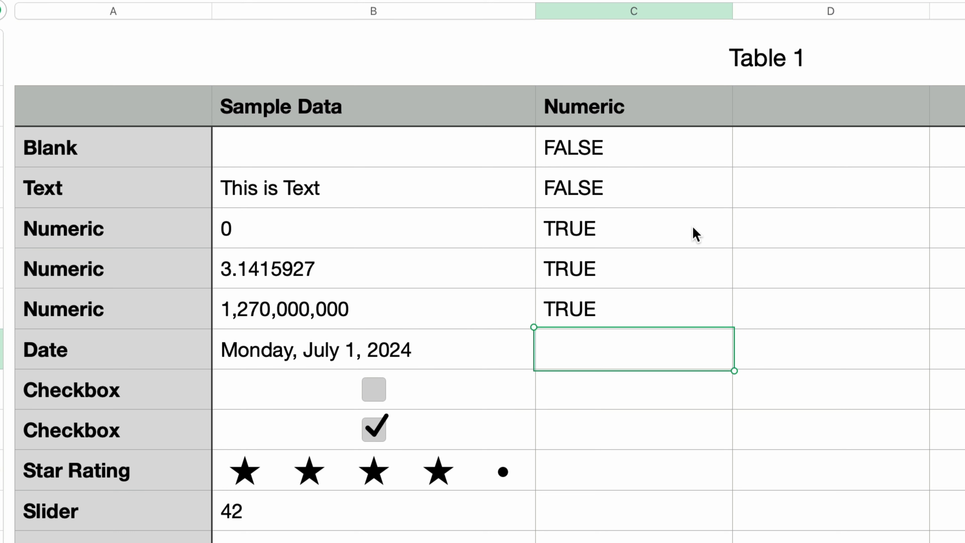
key(super+v)
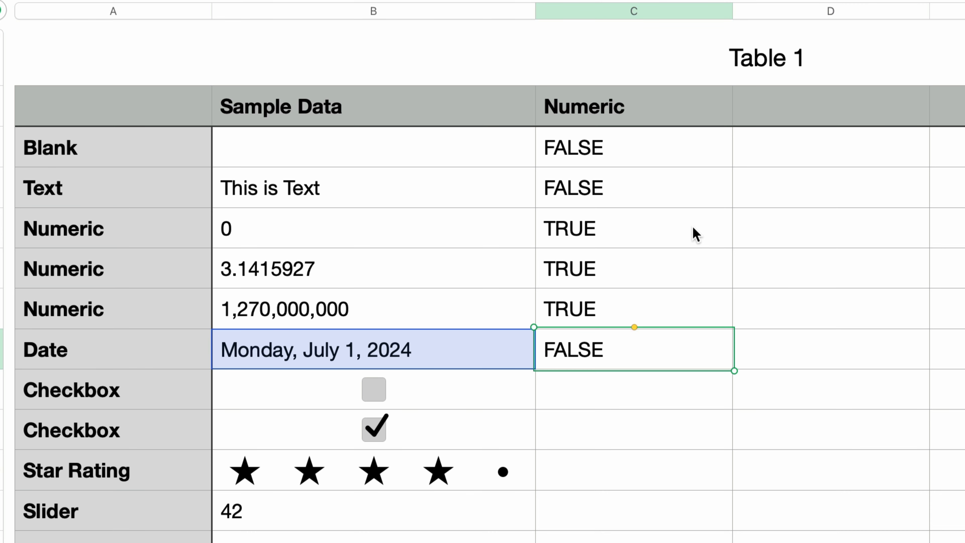
Step: Paste the ISNUMBER formula into the Numeric column for both Checkbox rows and the Star Rating row
key(Down)
key(super+v)
key(Down)
key(super+v)
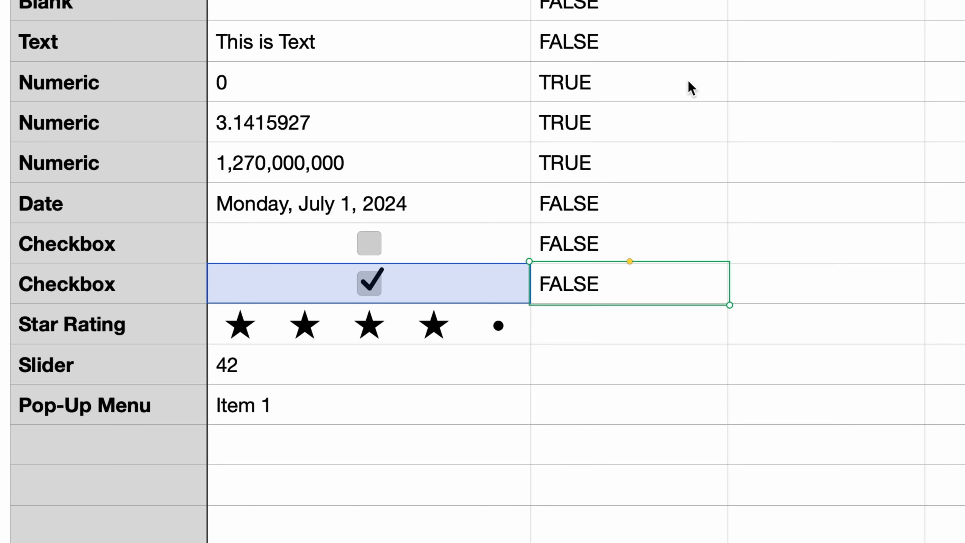
key(Down)
key(super+v)
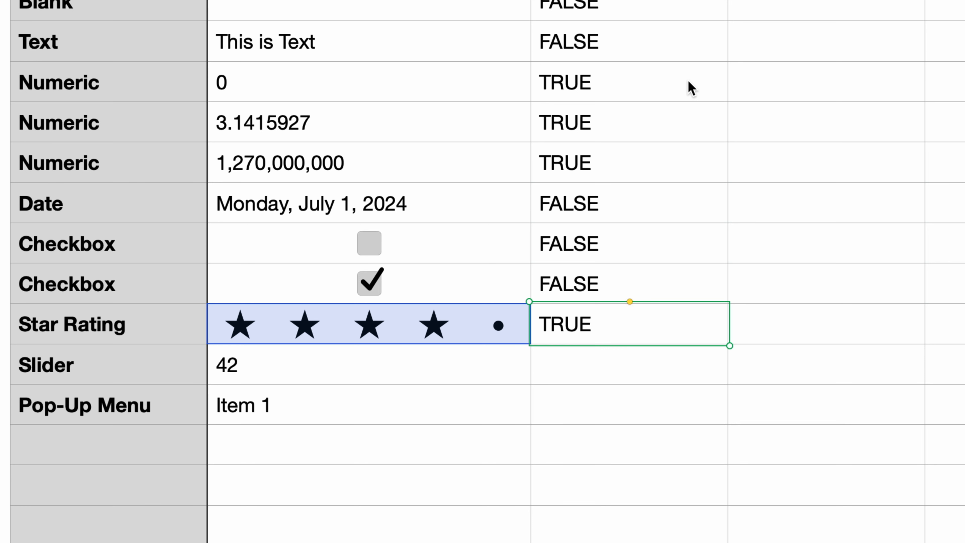
Step: Set the Slider row's sample value to 64 and paste the ISNUMBER formula beside it
key(Down)
click(470, 375)
drag(553, 378, 622, 371)
click(622, 371)
text(TRUE)
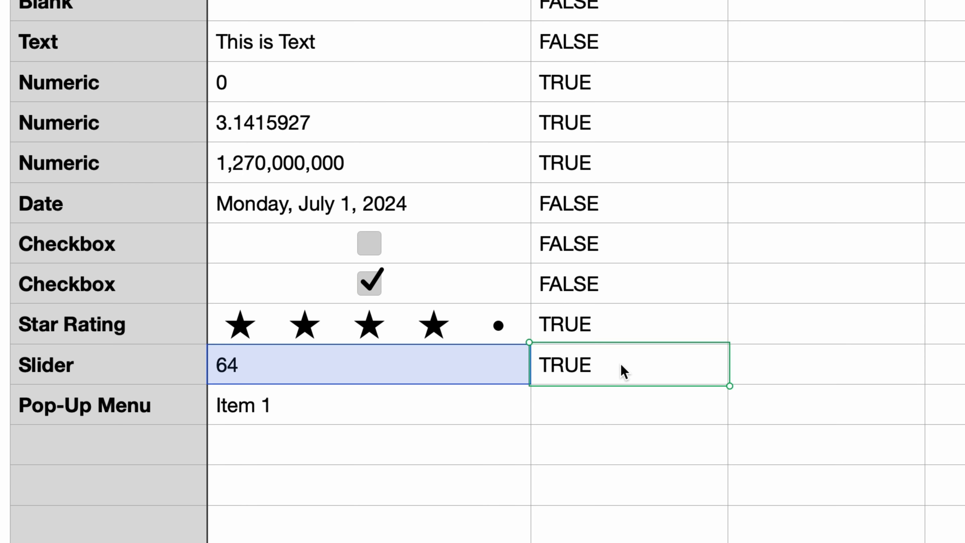
Step: Choose Item 2 for the Pop-Up Menu row's sample value and paste the ISNUMBER formula beside it
click(480, 406)
click(545, 397)
click(459, 424)
click(619, 410)
key(super+v)
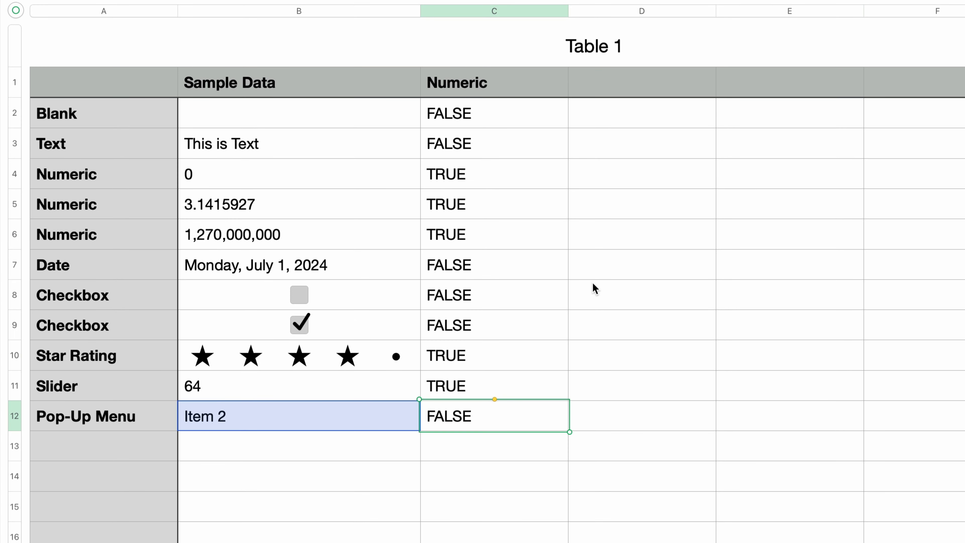
Step: Head column D "10%" and start an IF formula in its Blank row with ISNUMBER of the Sample Data cell as condition
click(647, 86)
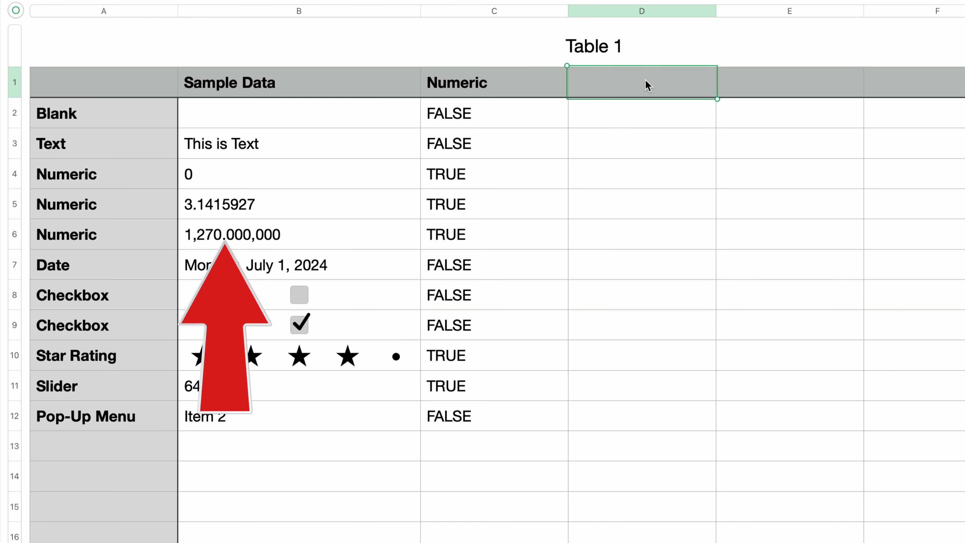
text(10%)
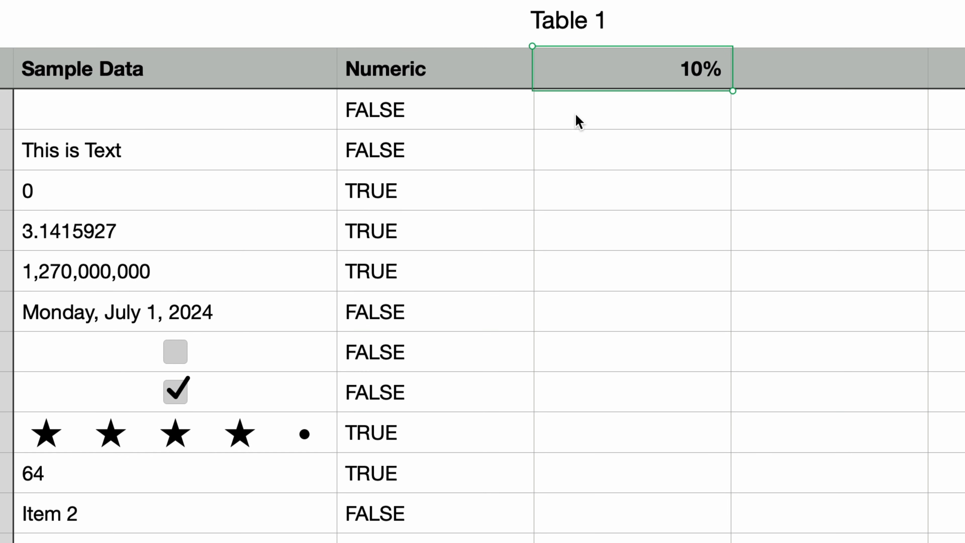
click(602, 115)
text(=IF)
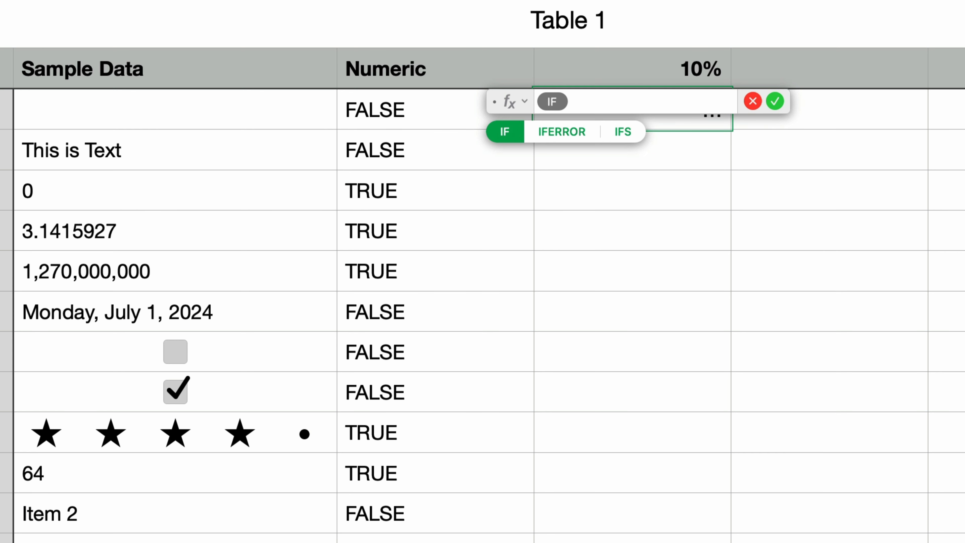
key(Return)
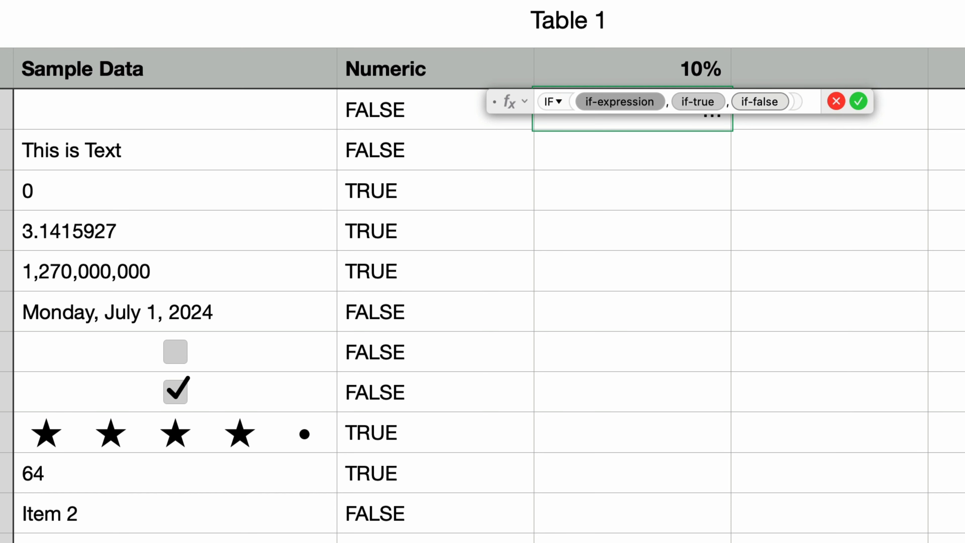
text(ISNUMBER)
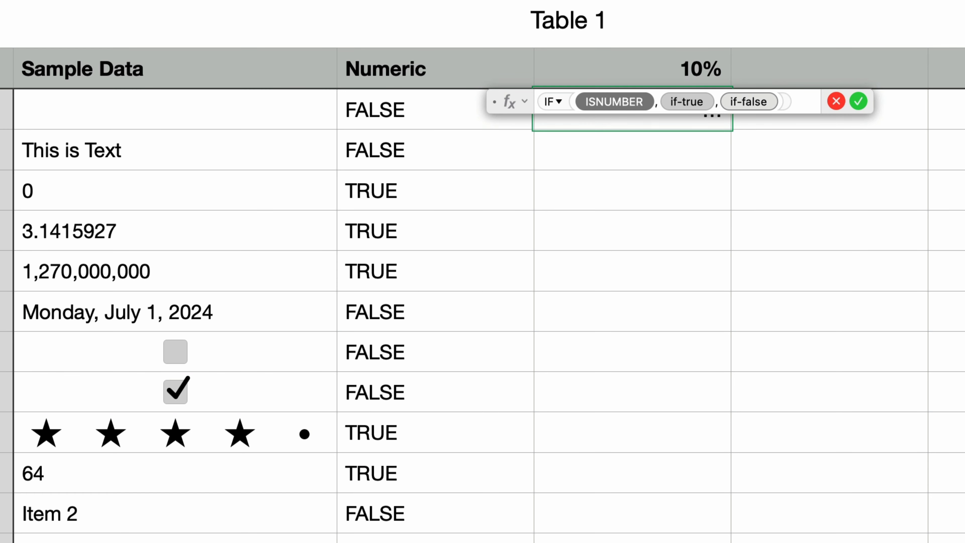
key(Return)
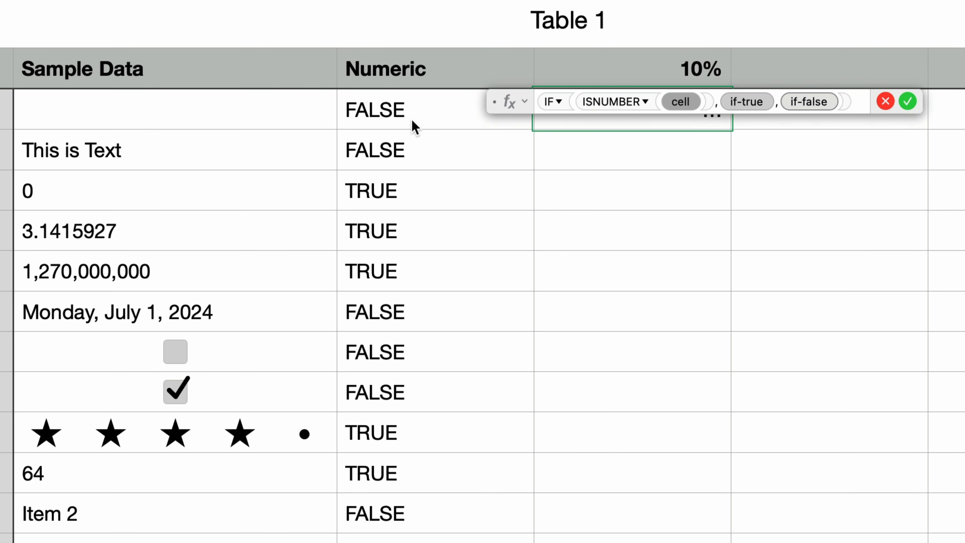
click(230, 110)
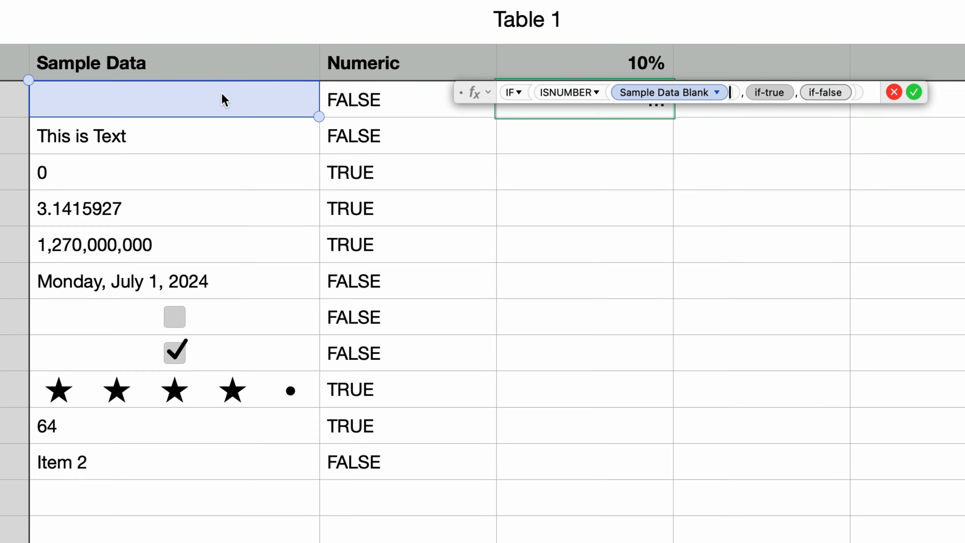
Step: Complete the IF formula to return the Sample Data cell divided by 10 when true and "-" when false
key(Tab)
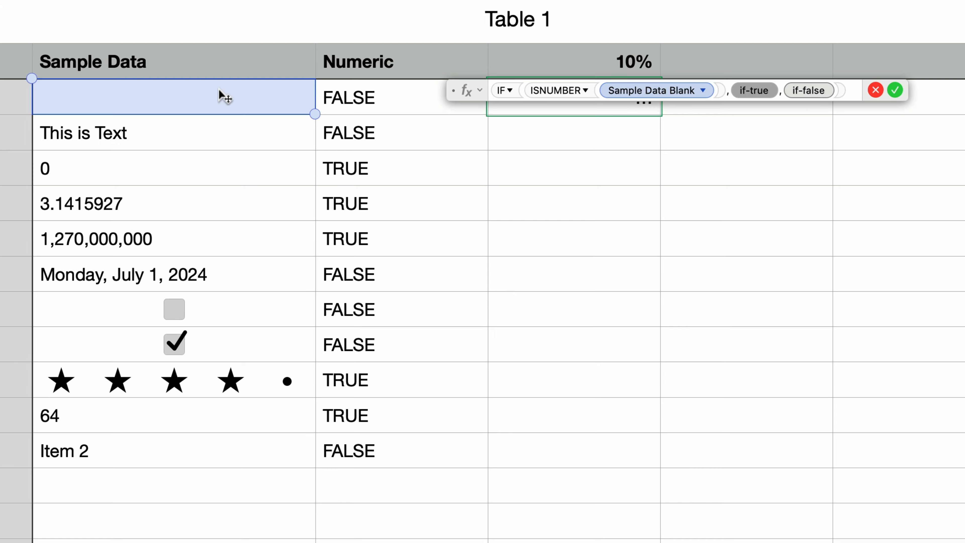
click(223, 96)
text(/)
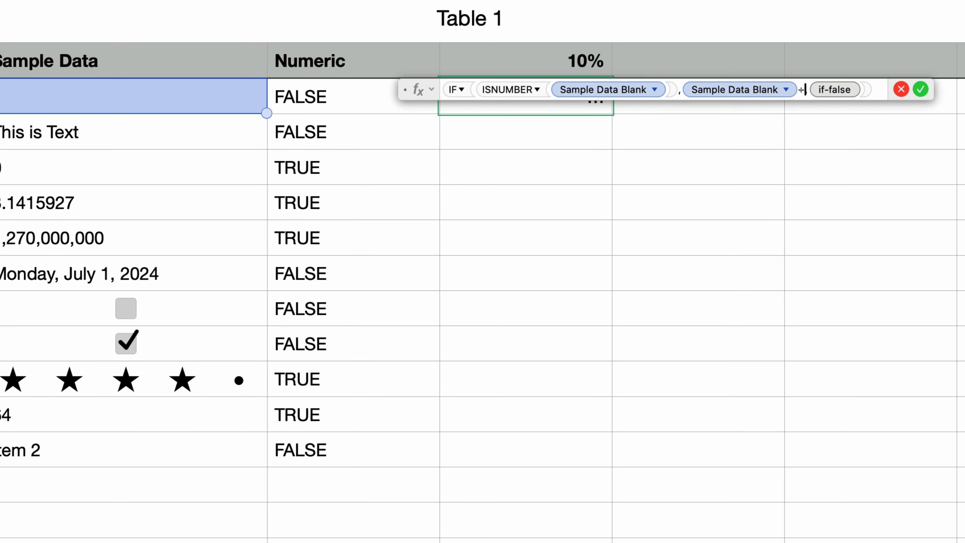
text(,)
key(BackSpace)
text(10)
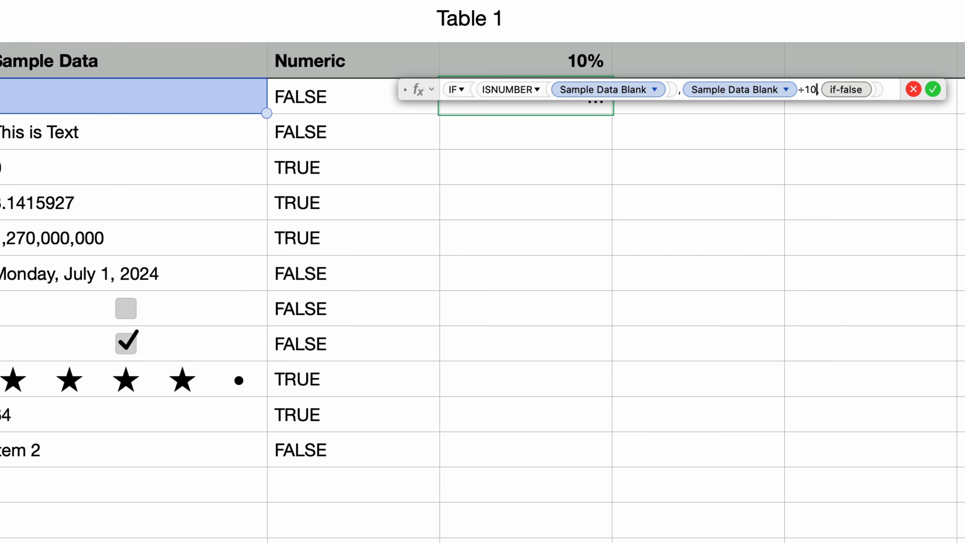
text(,)
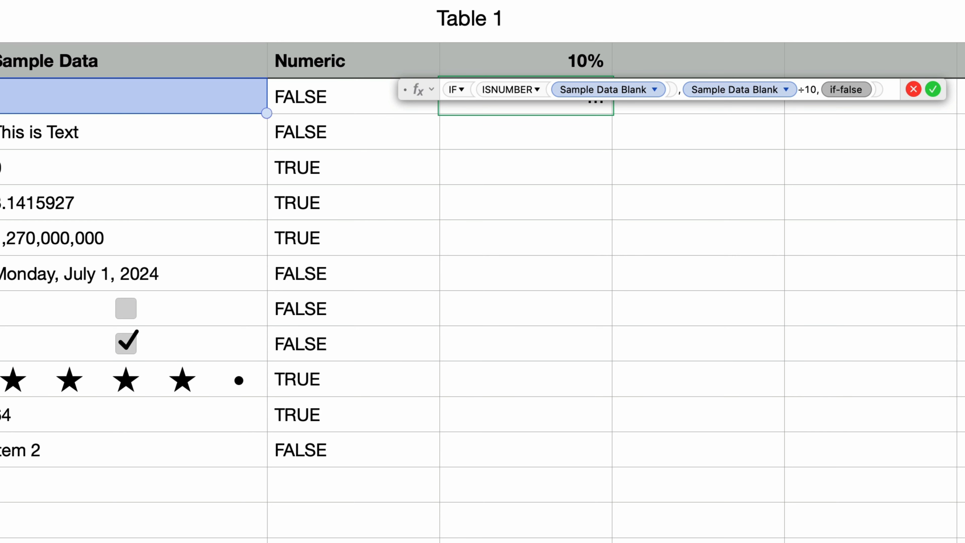
text("-)
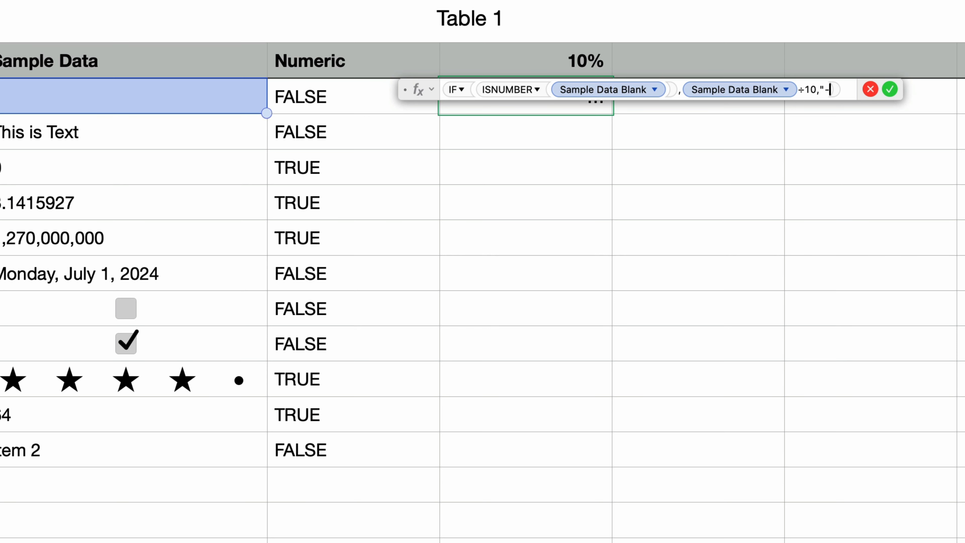
text(")
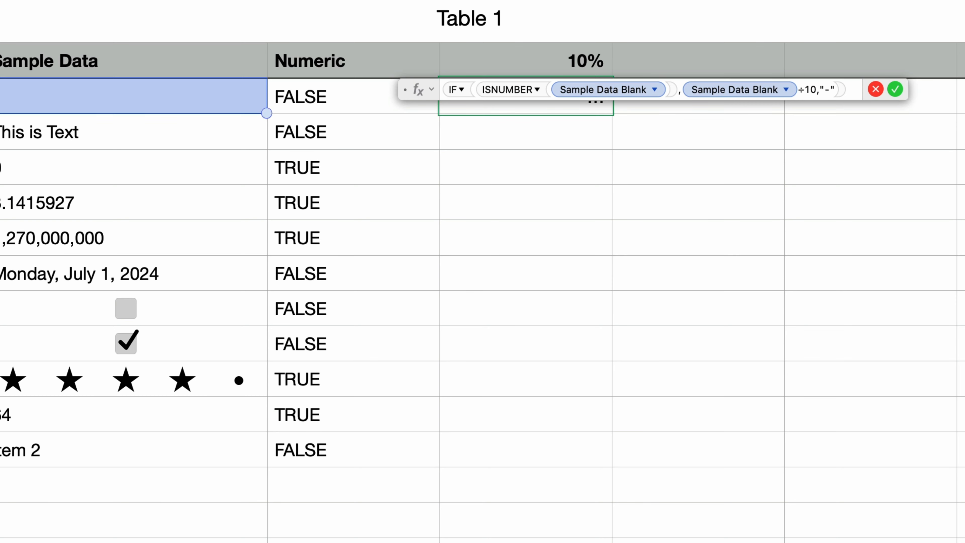
key(Return)
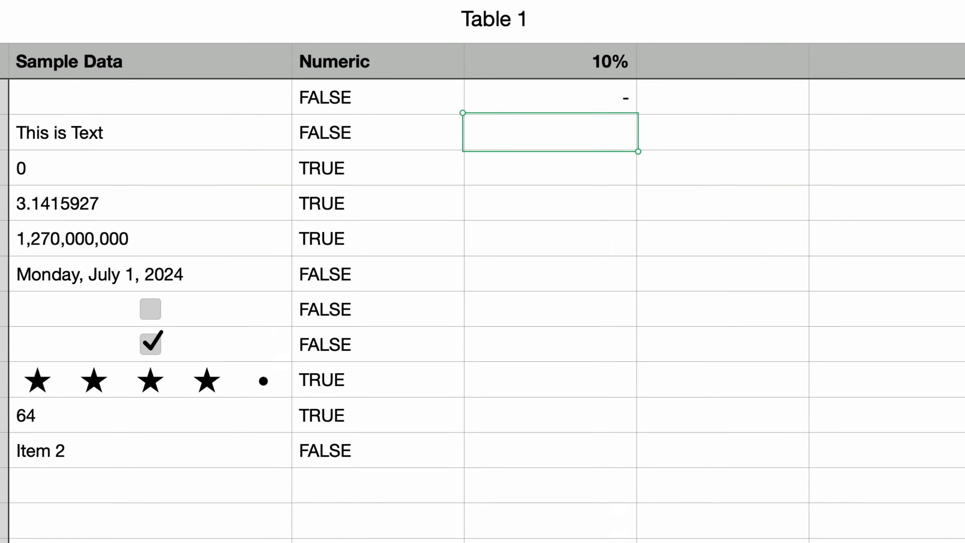
Step: Copy the Blank row's IF formula down the 10% column from the Text row through the Pop-Up Menu row
click(683, 101)
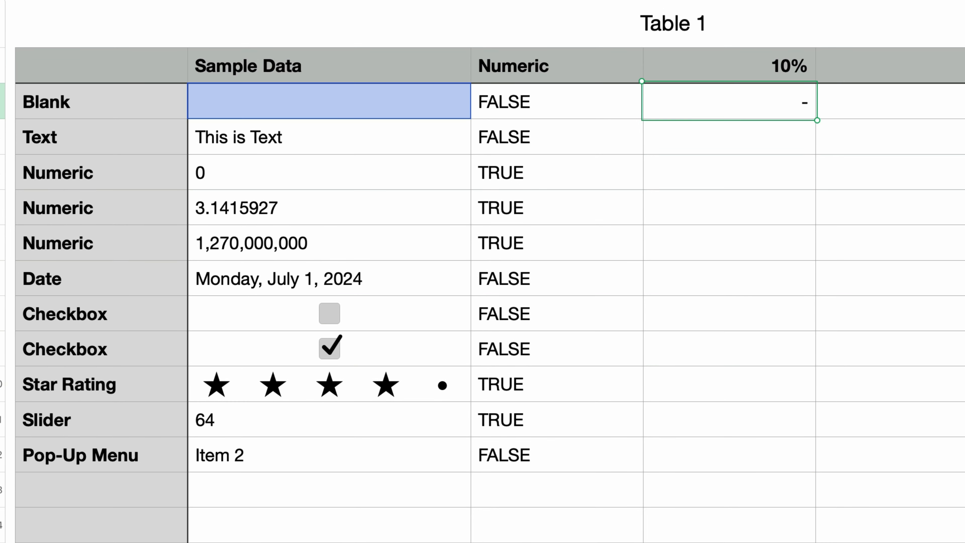
key(Down)
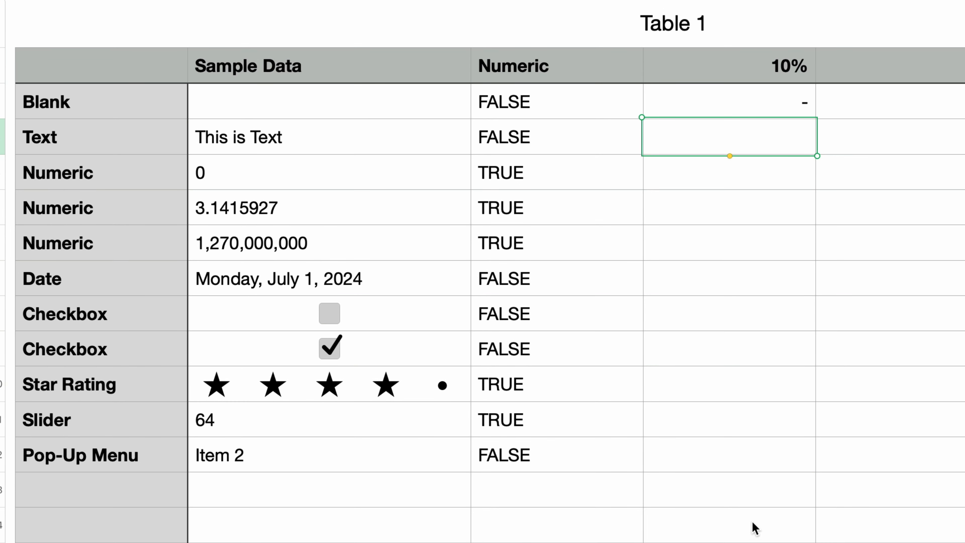
shift+click(755, 470)
text(- 0 0.31415927 127,000,000 - - - 0.4 6.4 -)
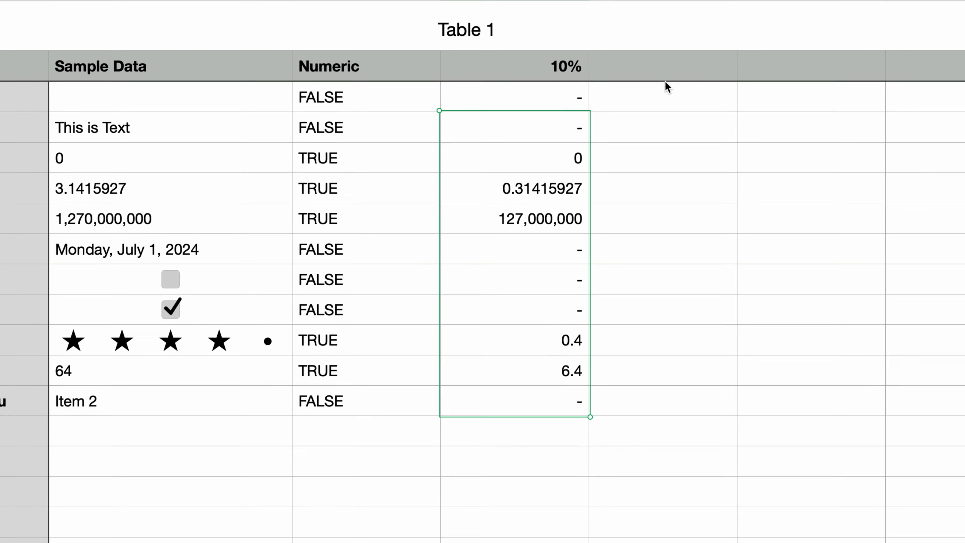
Step: Head the two empty columns after 10% "Odd" and "Even"
click(671, 75)
text(Odd)
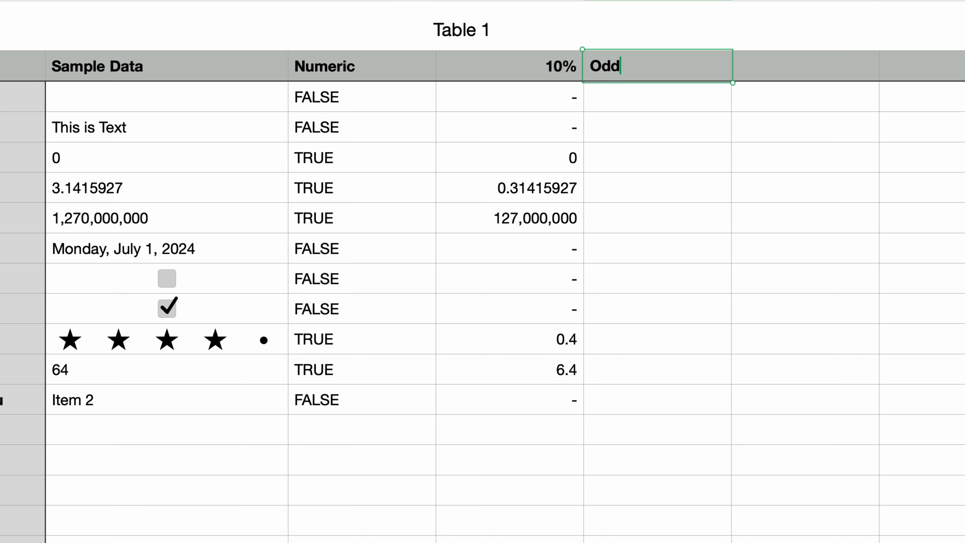
key(Tab)
text(Even)
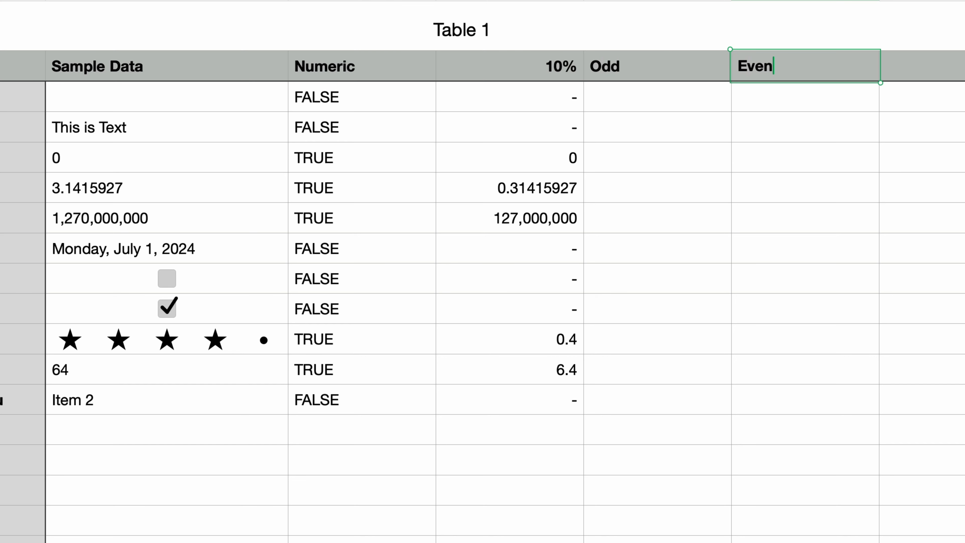
Step: Enter an ISODD formula on Sample Data cell B4 in the Odd column of the row whose value is 0
click(663, 163)
key(equal)
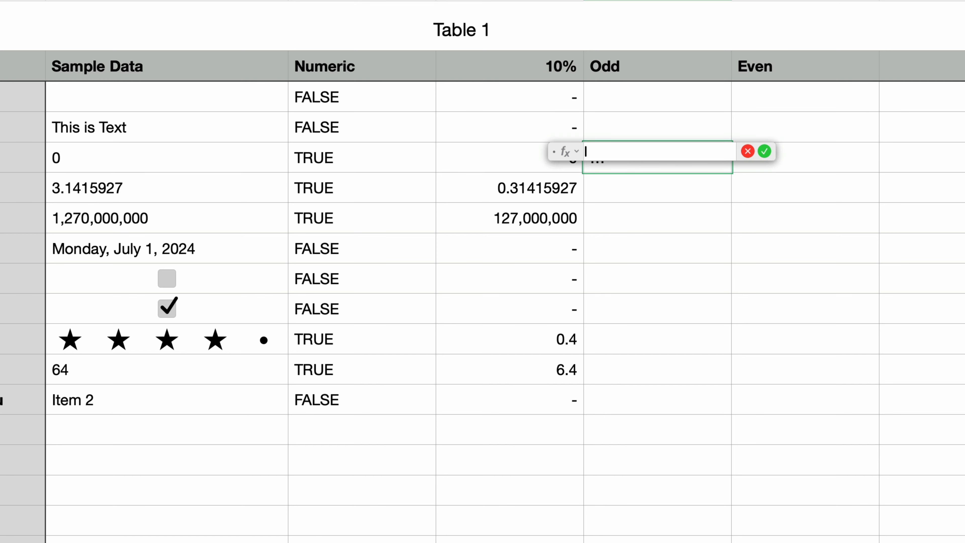
text(isodd)
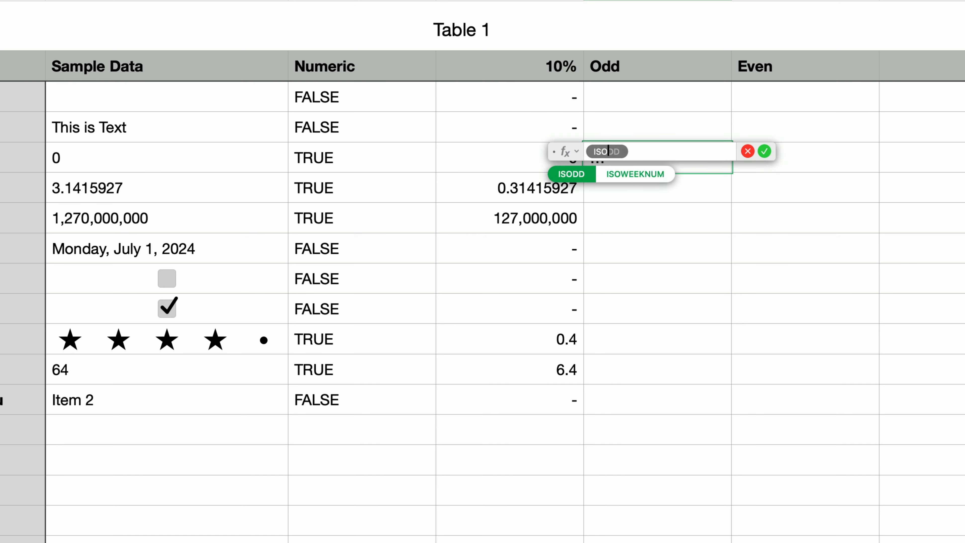
key(Return)
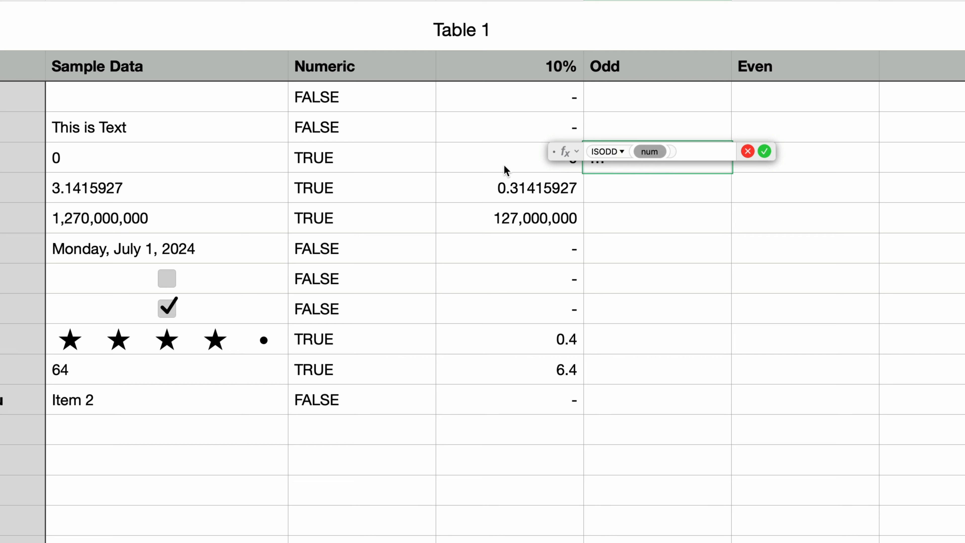
click(211, 166)
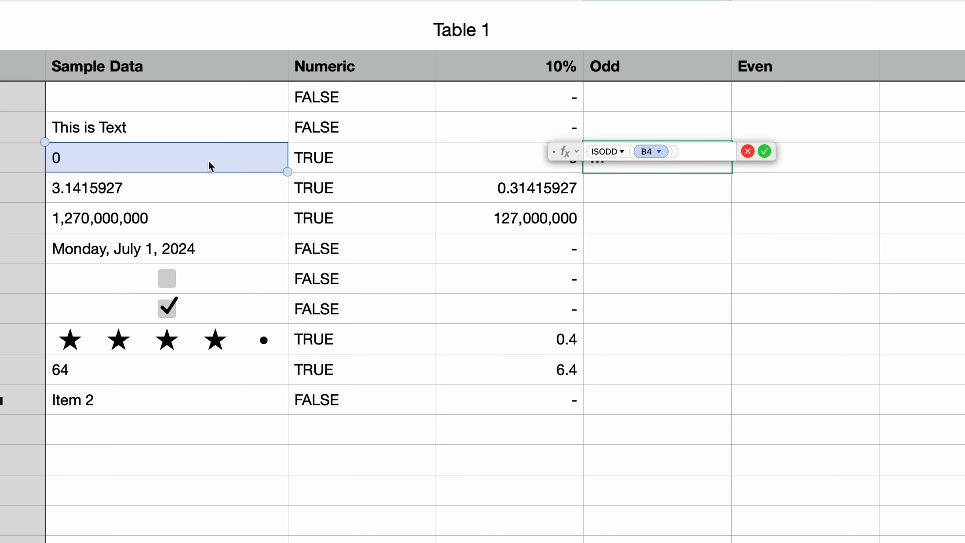
key(Return)
Step: Enter an ISEVEN formula on Sample Data cell B4 in the Even column of the same row
click(758, 162)
key(equal)
text(iseven)
key(Return)
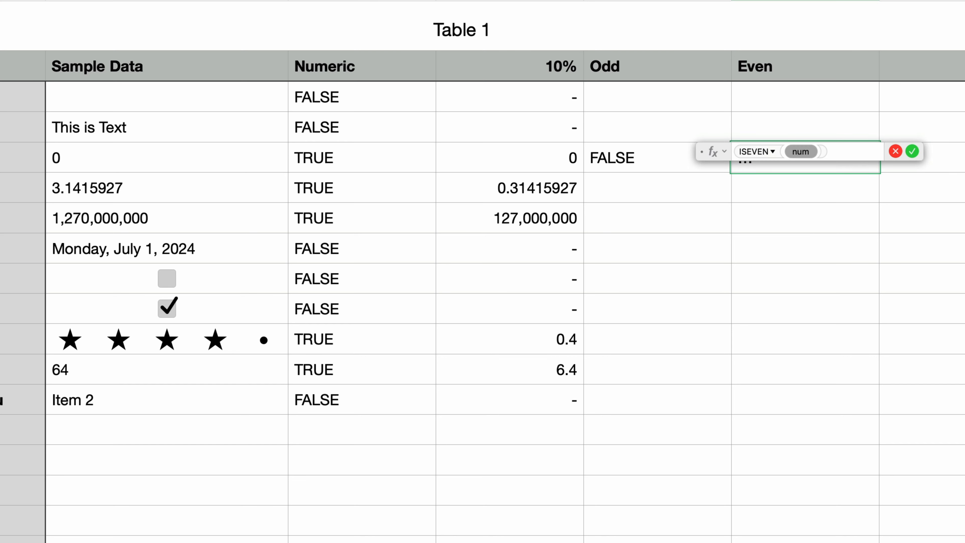
click(222, 159)
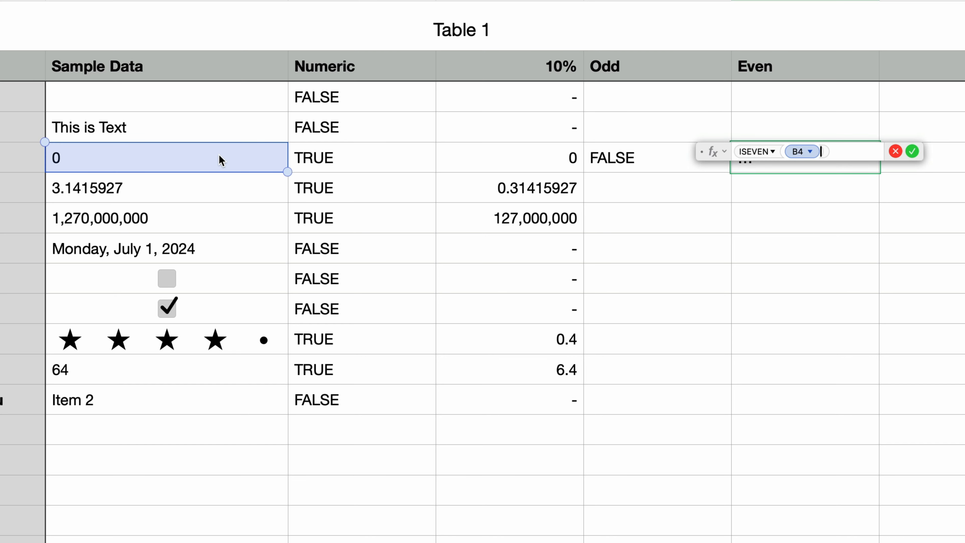
key(Return)
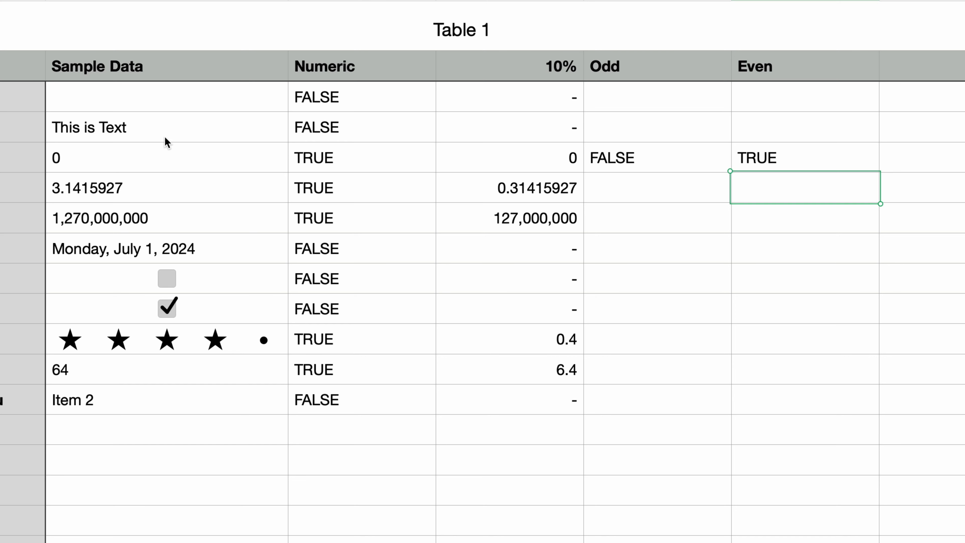
Step: Copy the ISODD and ISEVEN formulas to the 3.1415927 row and inspect the Odd cell's warning
click(663, 152)
shift+click(775, 157)
key(super+c)
click(631, 192)
key(super+v)
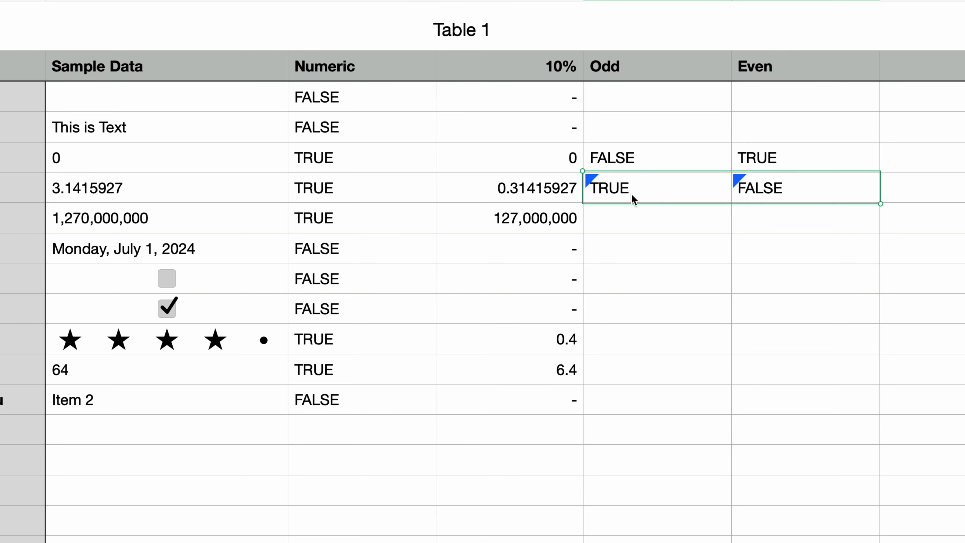
click(628, 210)
click(439, 193)
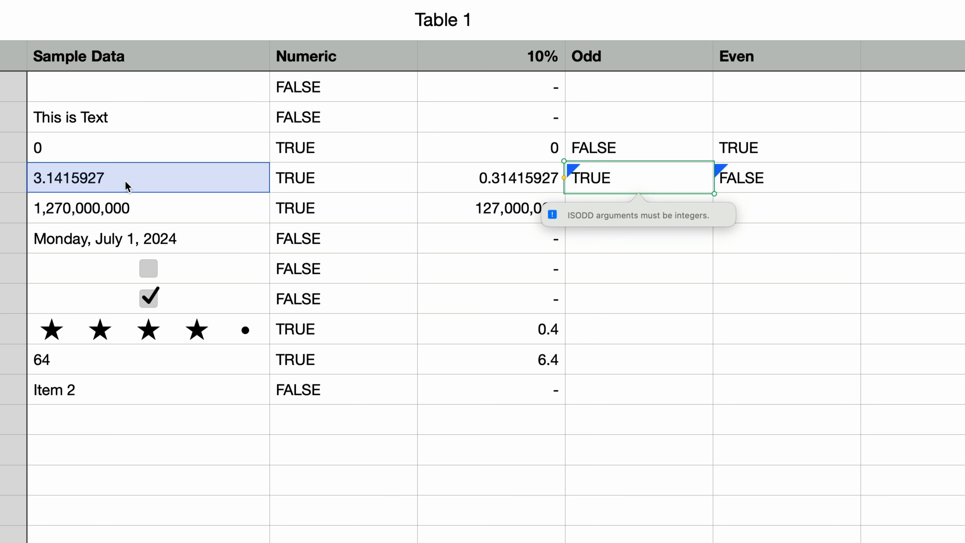
Step: Change the decimal number in the Sample Data column to 4.1415927
click(36, 178)
double_click(36, 177)
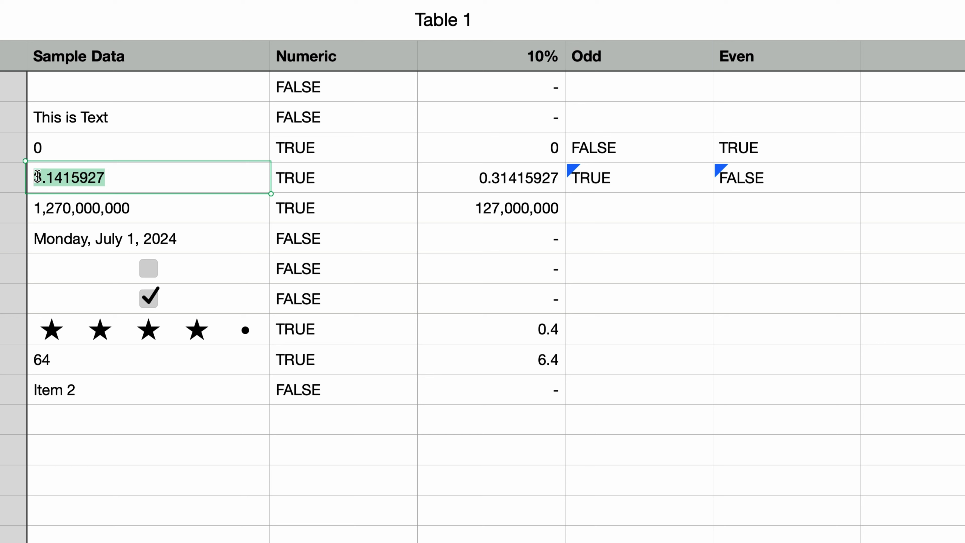
click(40, 178)
key(BackSpace)
text(4)
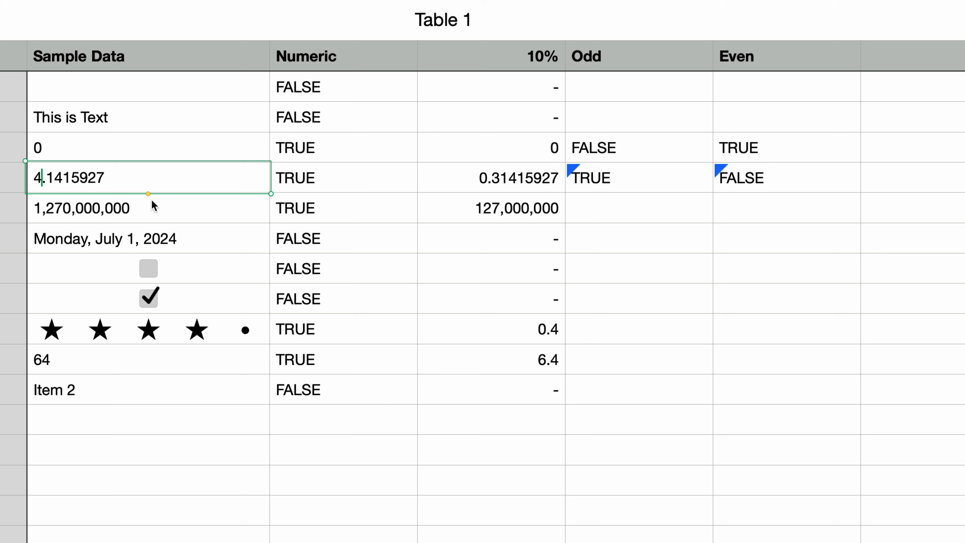
key(Tab)
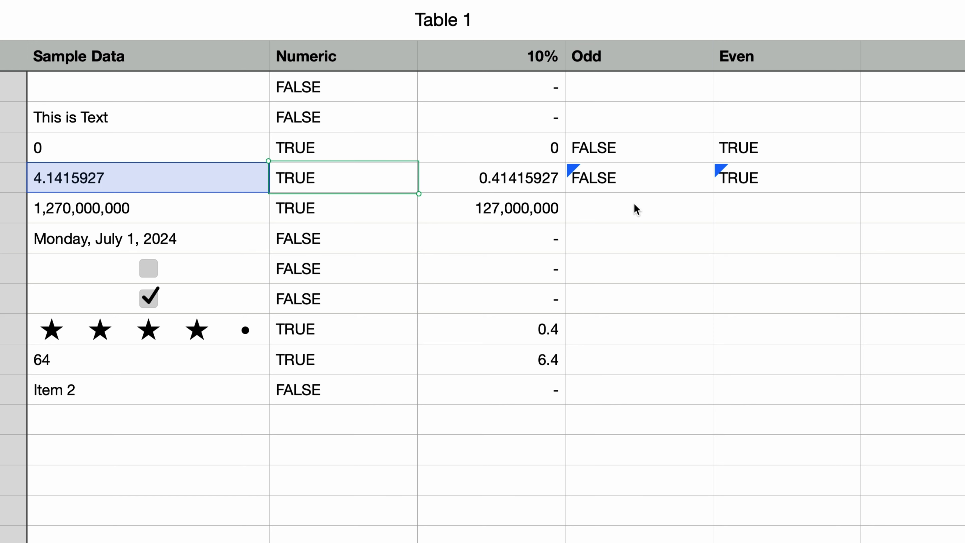
Step: Paste the ISODD and ISEVEN formulas into the 1,270,000,000, Blank and Text rows, and inspect the Text row's Odd error
click(642, 204)
key(super+v)
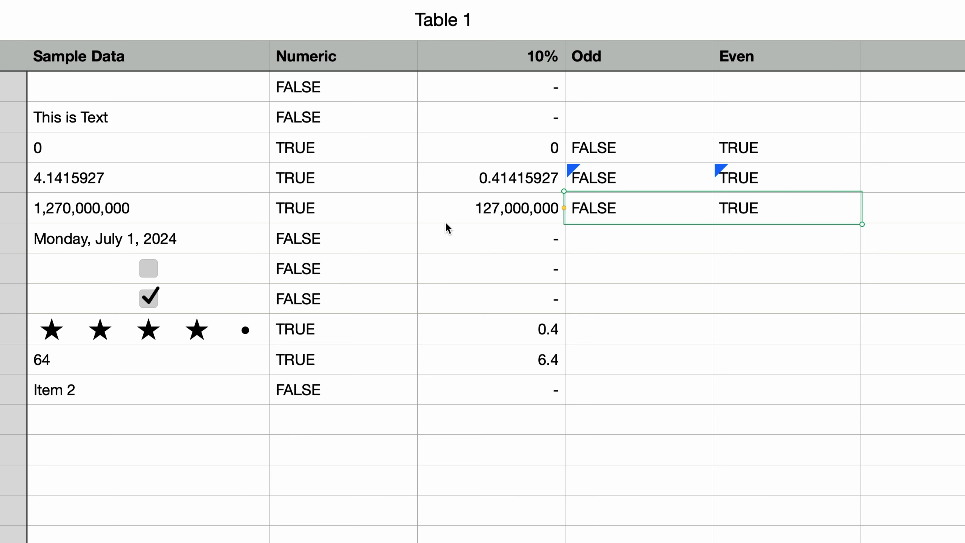
click(638, 99)
key(super+v)
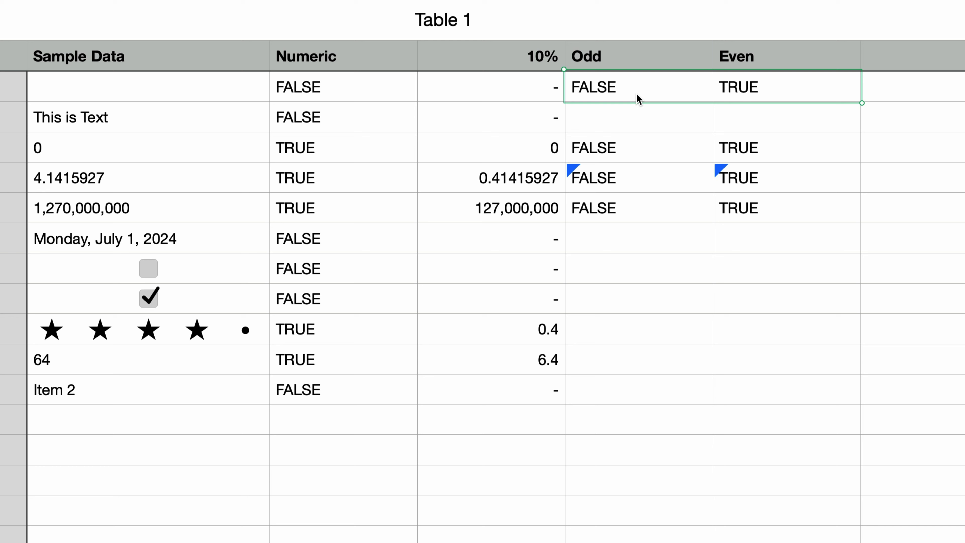
click(638, 119)
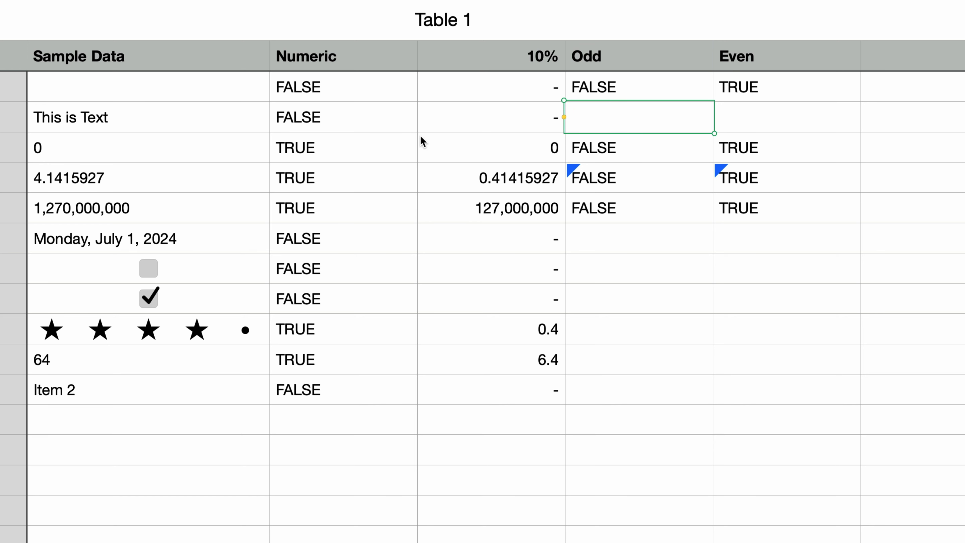
key(super+v)
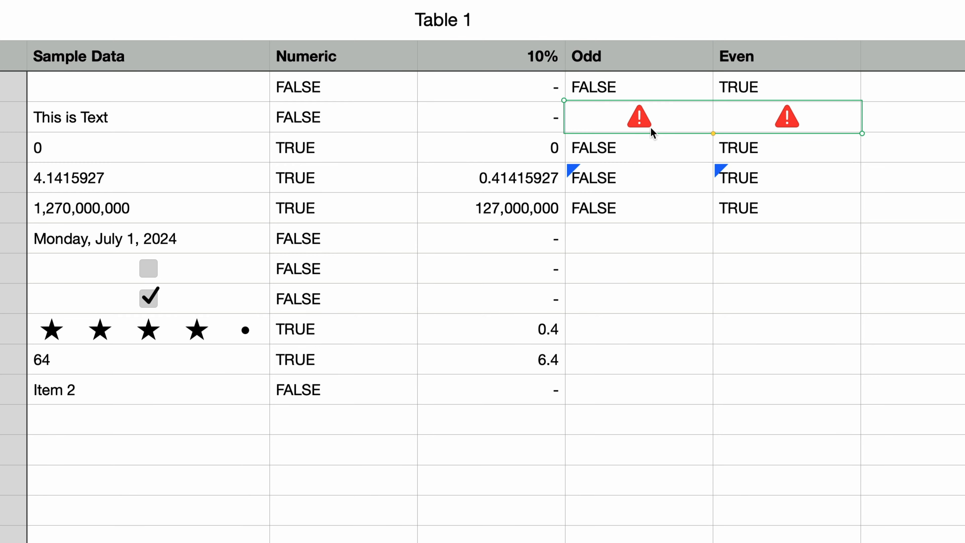
click(644, 129)
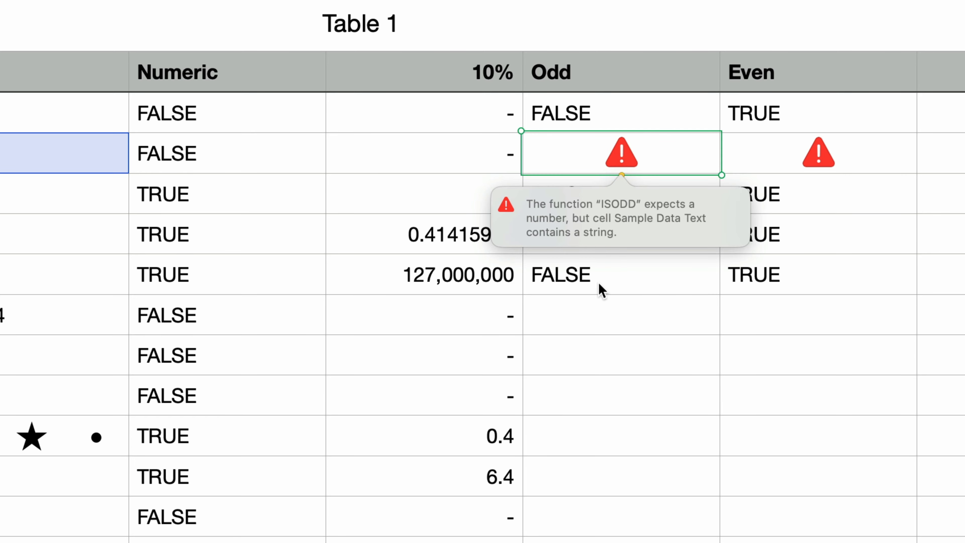
Step: Paste the ISODD and ISEVEN formulas from the Date row through the Pop-Up Menu row and inspect the unchecked Checkbox row's Odd warning
click(605, 317)
shift+click(764, 470)
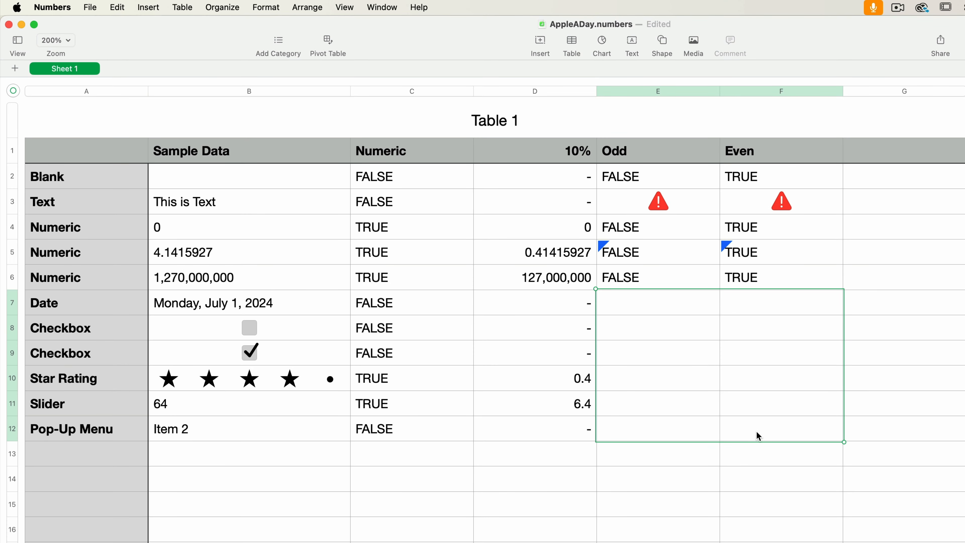
key(super+v)
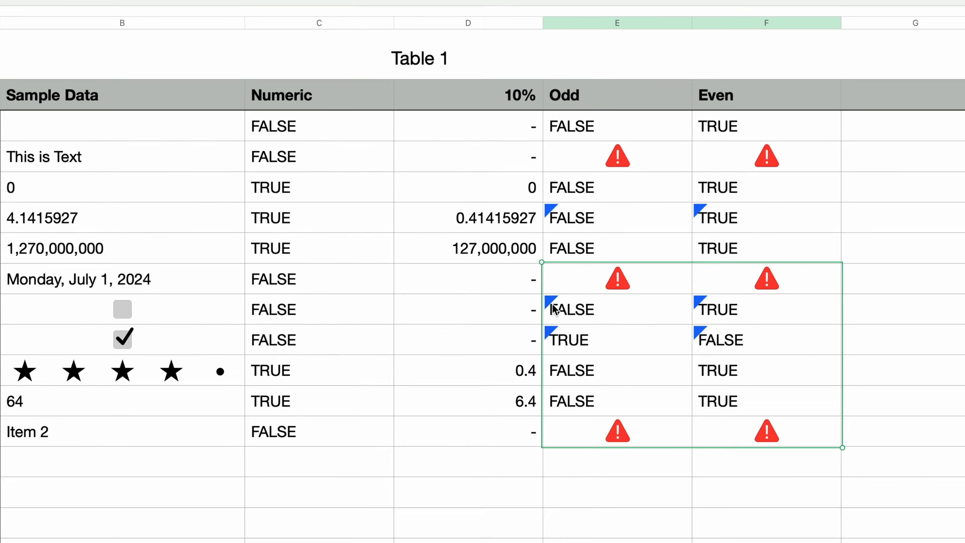
click(604, 323)
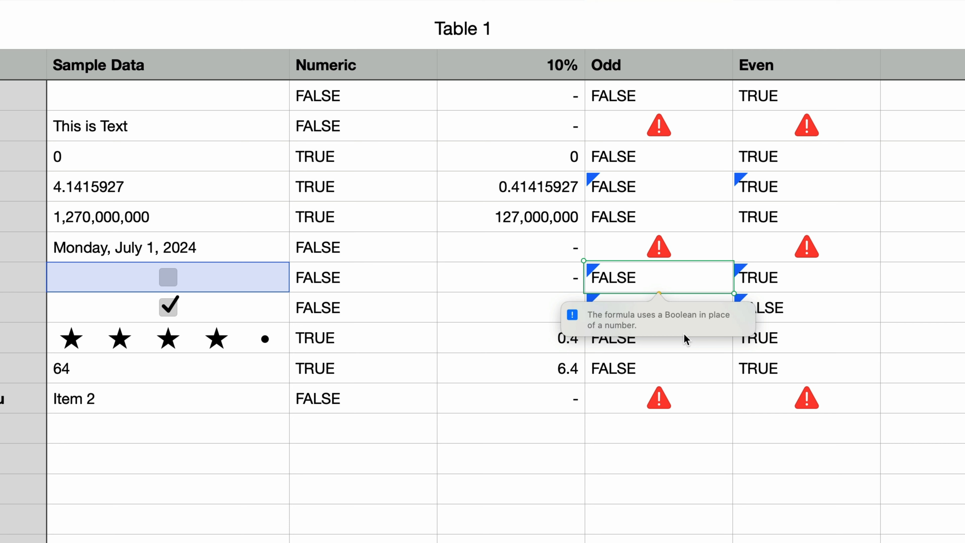
click(685, 345)
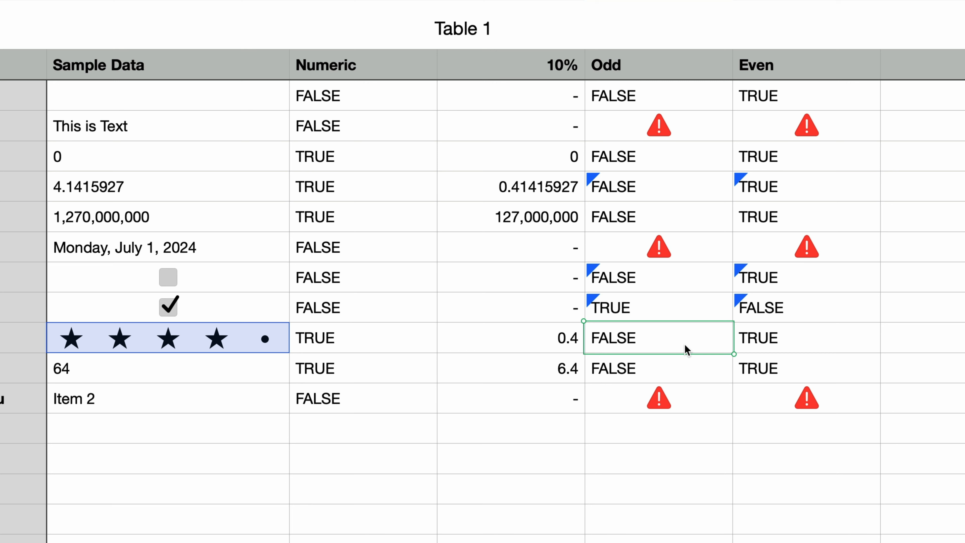
Step: Clear all formulas in the Odd and Even columns from the Blank row through the Pop-Up Menu row
click(680, 101)
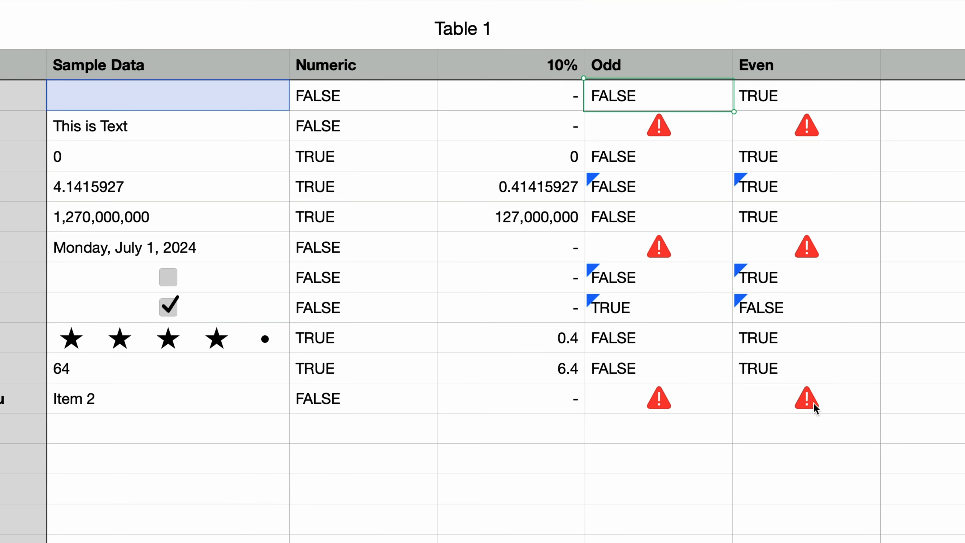
shift+click(839, 405)
key(Delete)
Step: Start an IF formula in the Blank row's Odd cell with ISNUMBER of the row's Sample Data cell as condition
click(652, 101)
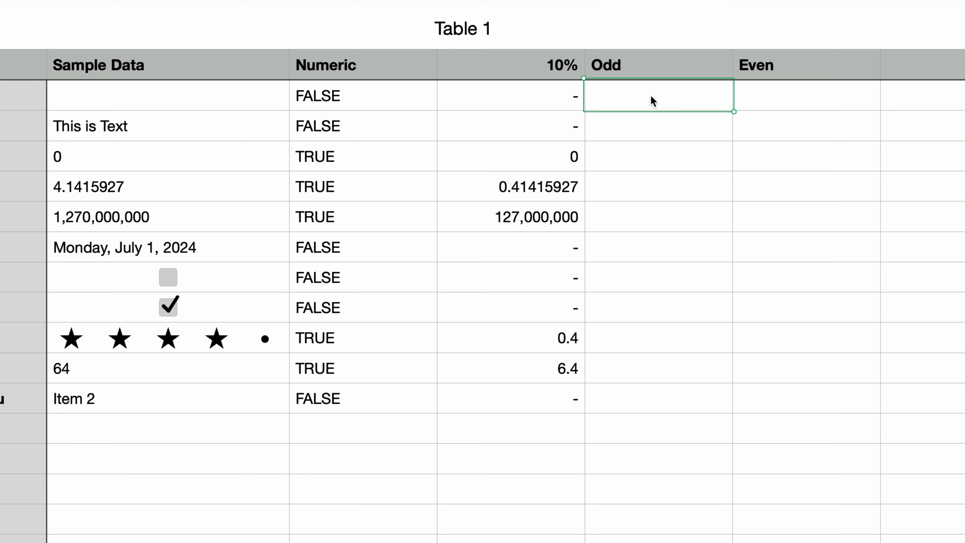
text(=I)
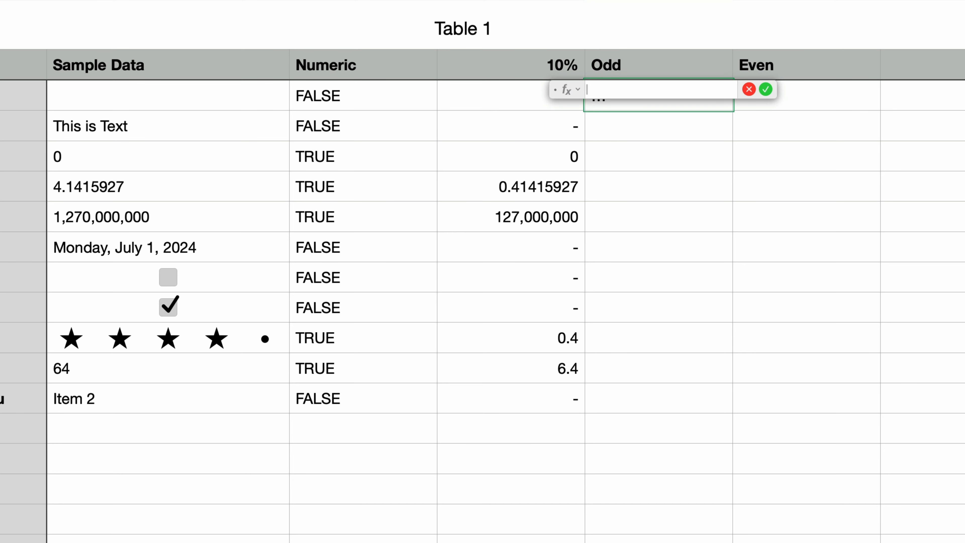
text(F)
key(Return)
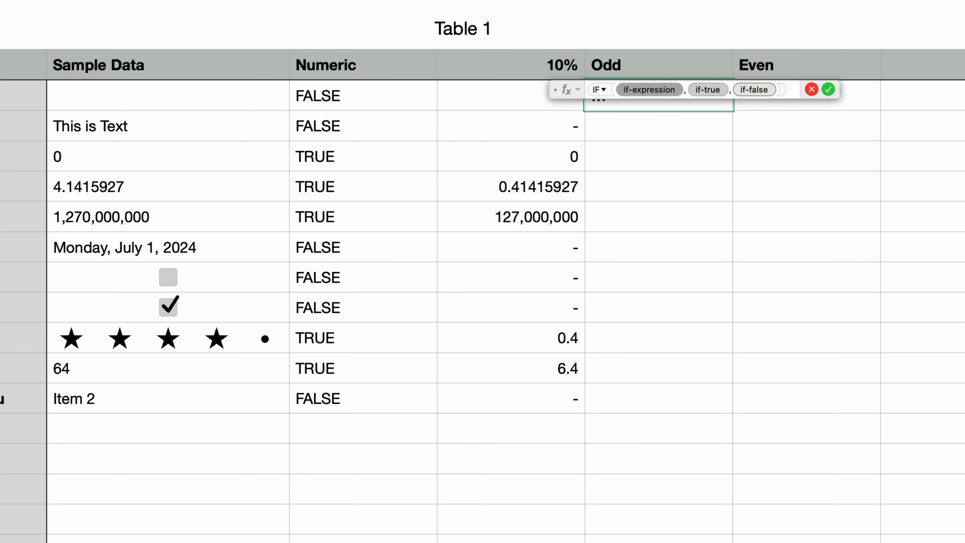
text(ISNUMBER)
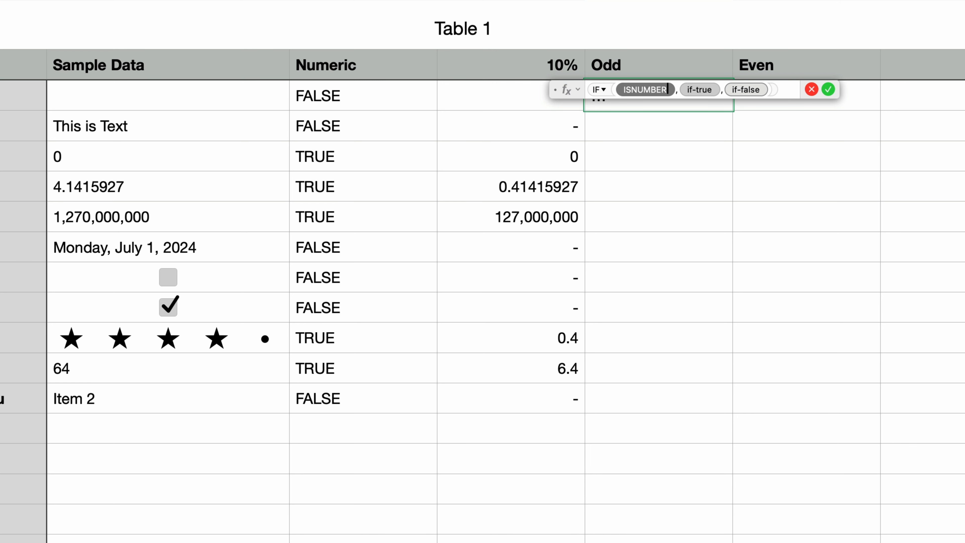
text((Sample Data Blank)
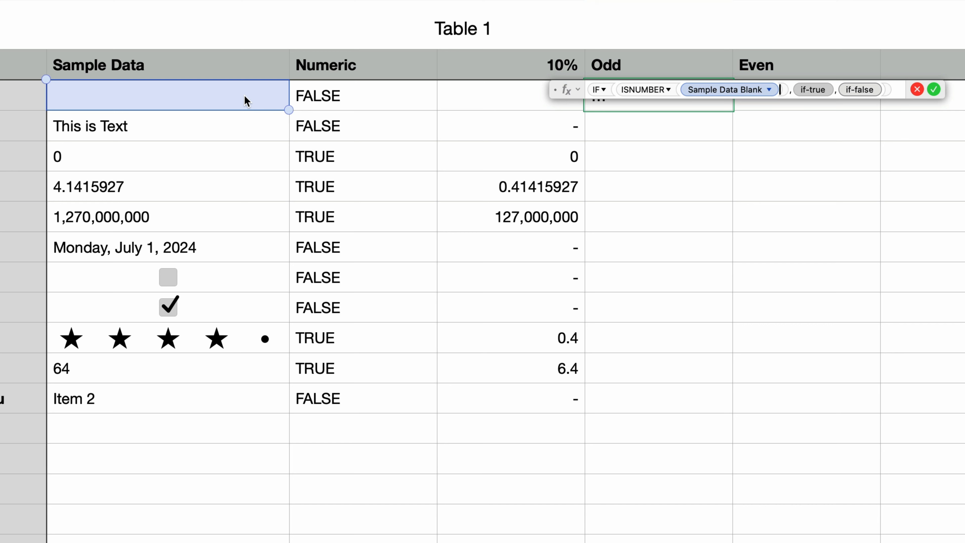
Step: Complete the IF formula to return ISODD of the Sample Data cell when true and "-" when false
key(Tab)
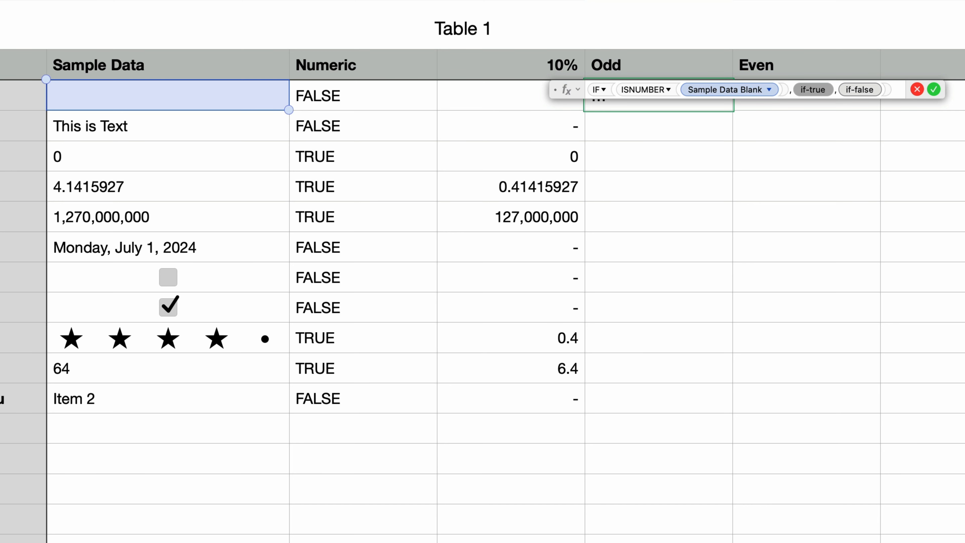
text(isodd()
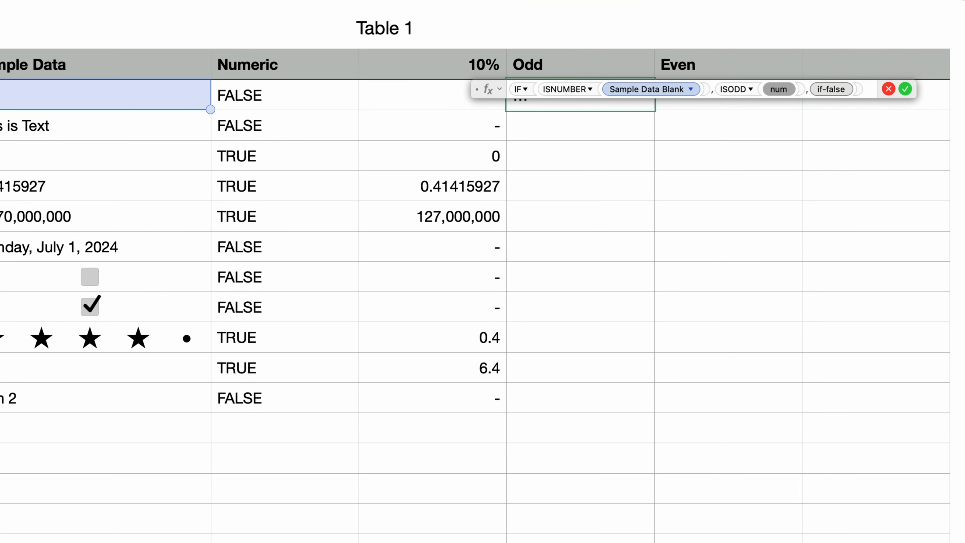
click(81, 101)
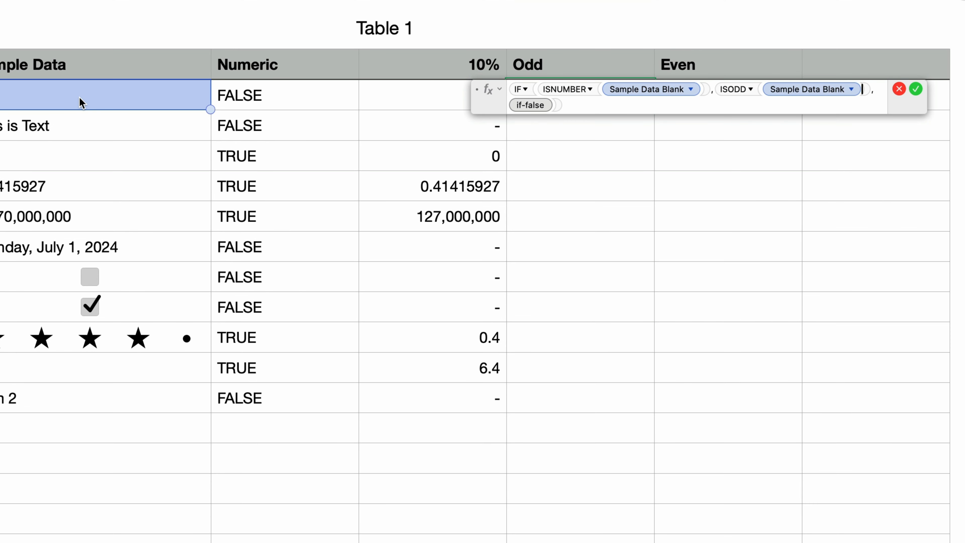
key(Tab)
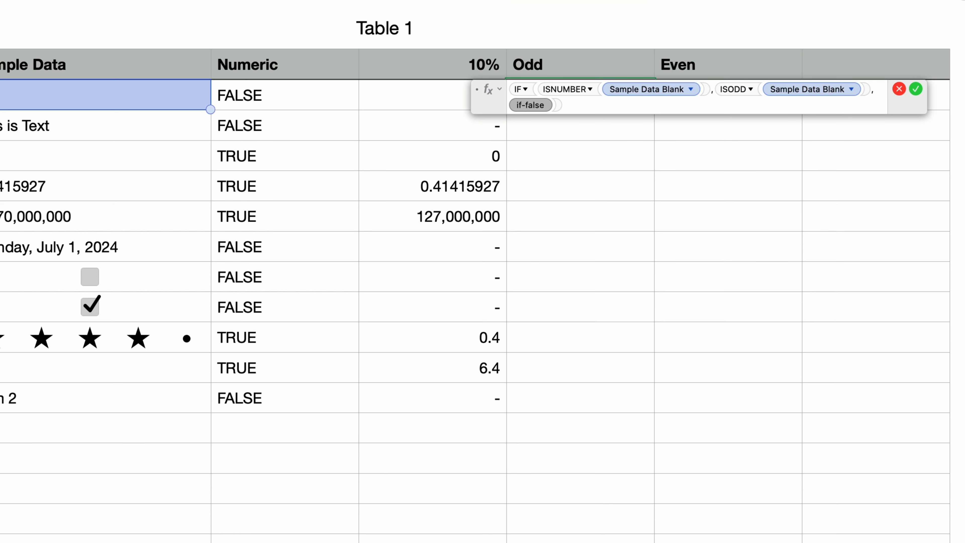
text("-")
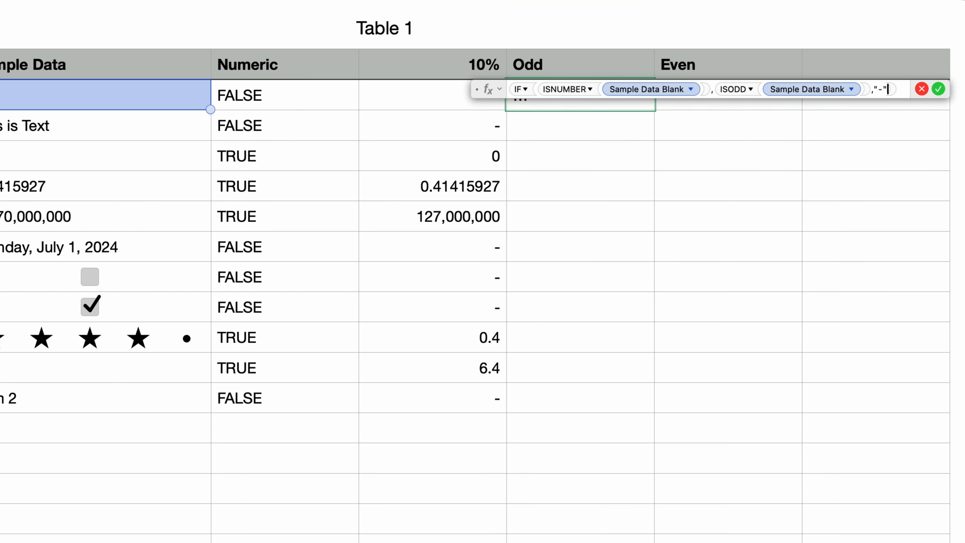
key(Return)
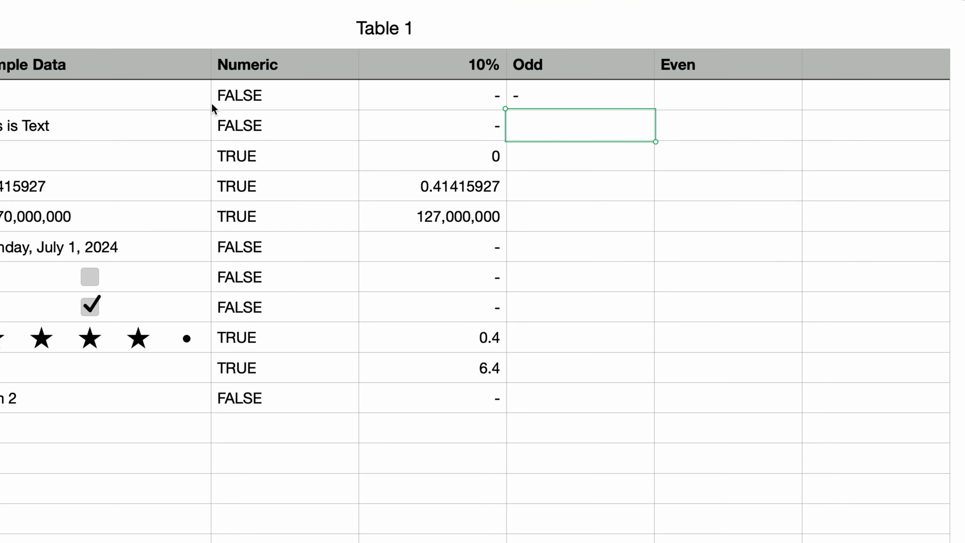
Step: In the Blank row's Even cell, enter an IF formula returning ISEVEN of the Sample Data cell if ISNUMBER is true, otherwise "-"
click(680, 102)
text(=IF(ISNUMBER()
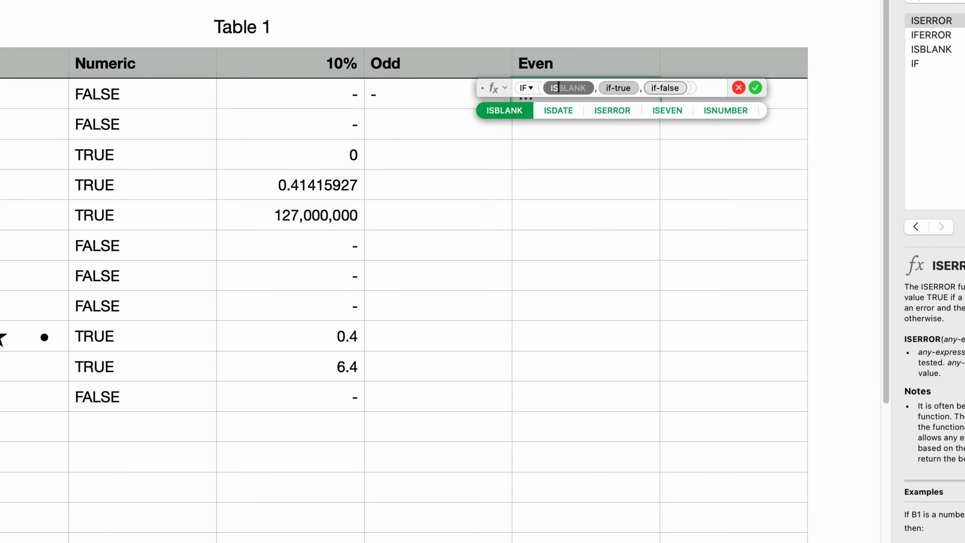
click(15, 93)
key(Tab)
text(ISEVEN()
click(15, 94)
key(Tab)
text("-")
key(Return)
Step: Copy the Blank row's Odd and Even IF formulas down from the Text row through the Pop-Up Menu row
drag(429, 100, 572, 103)
click(416, 129)
shift+click(797, 387)
key(super+v)
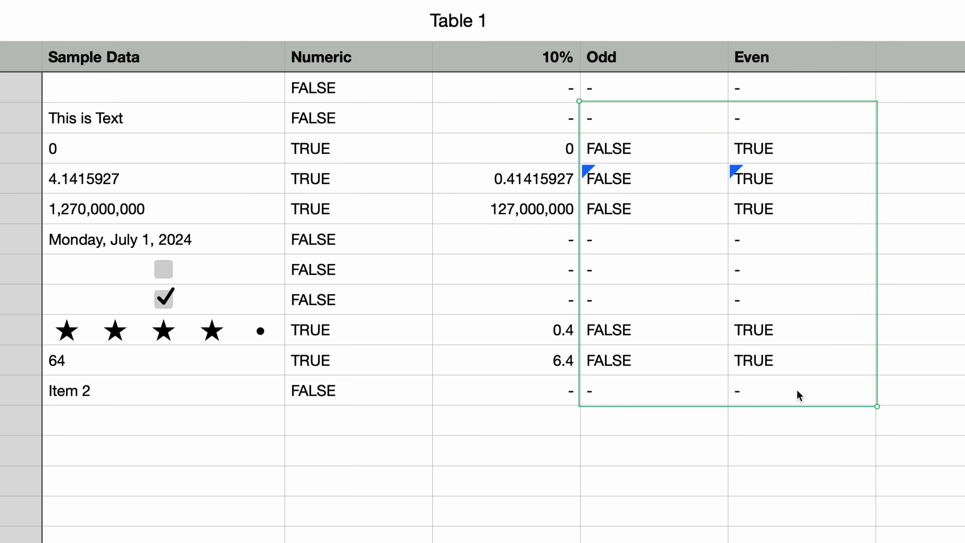